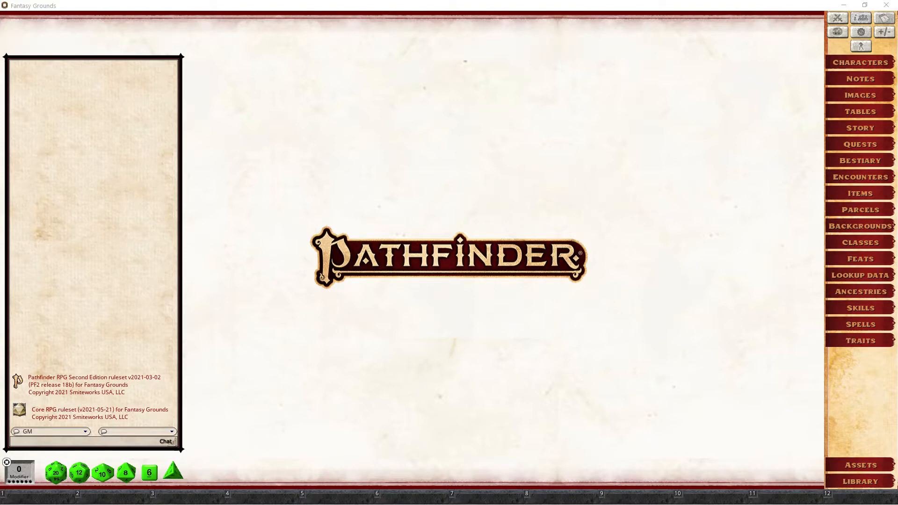
Check which rulebook modules are loaded in the library and close it again
left_click(864, 482)
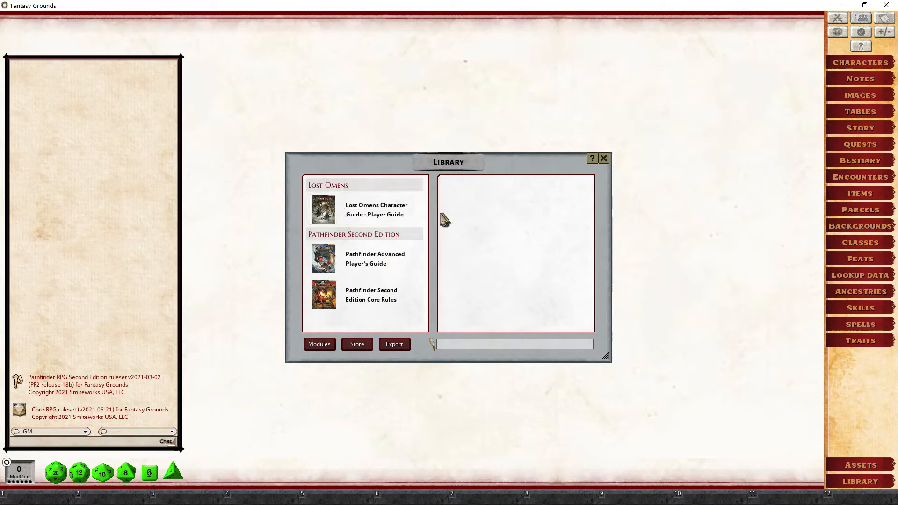
left_click(604, 159)
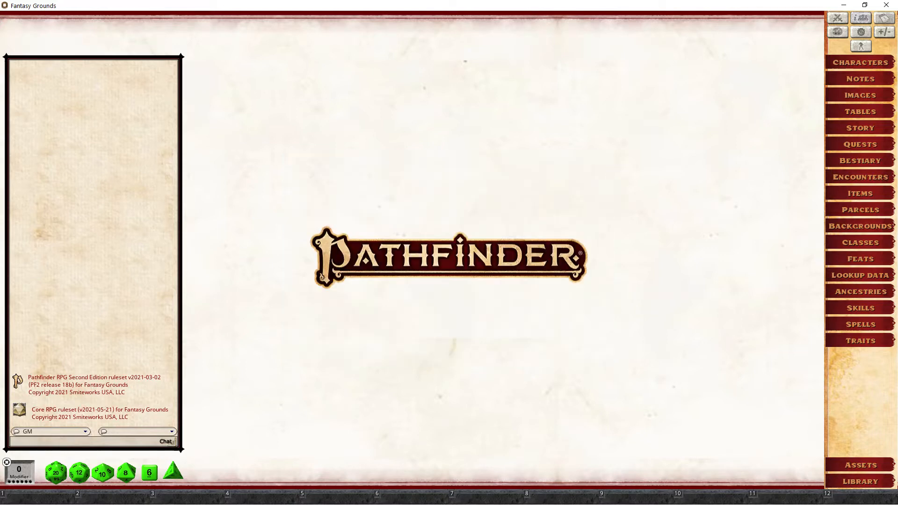
Create a new player character and name it "Gnoman the Barbarian"
left_click(860, 65)
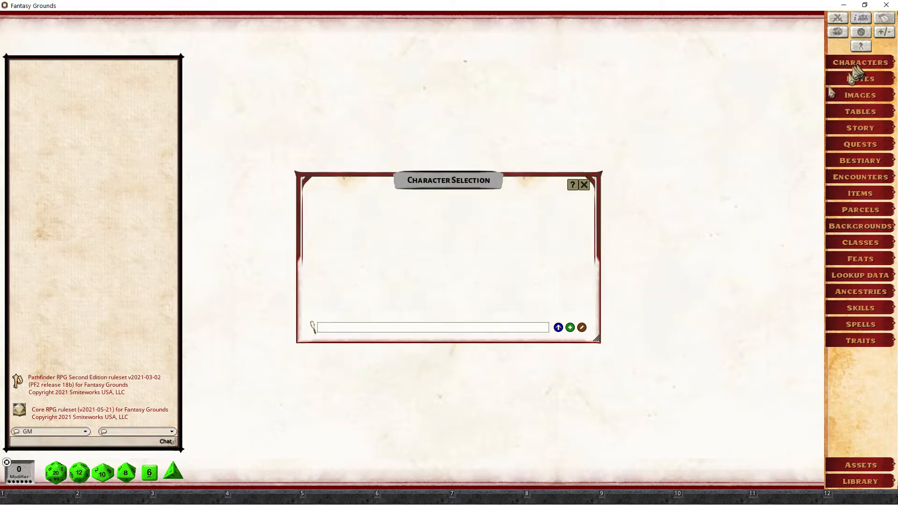
left_click(570, 327)
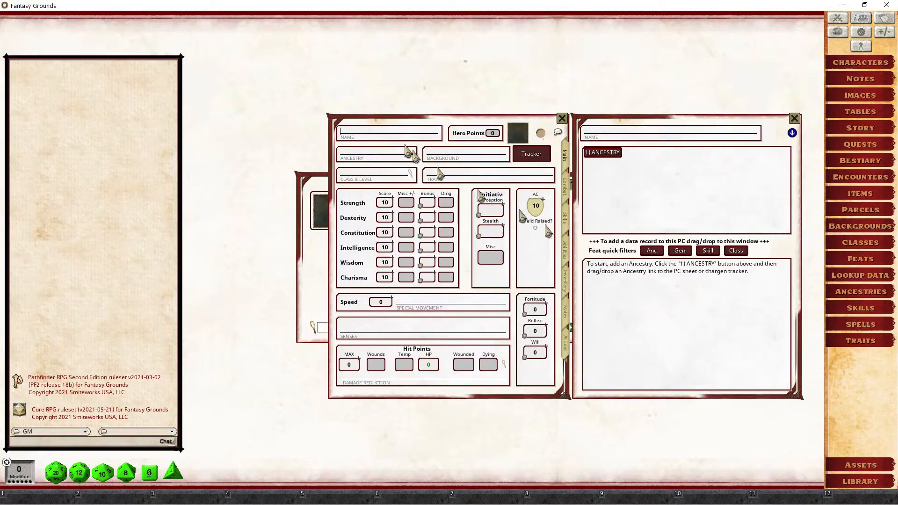
type("Gno")
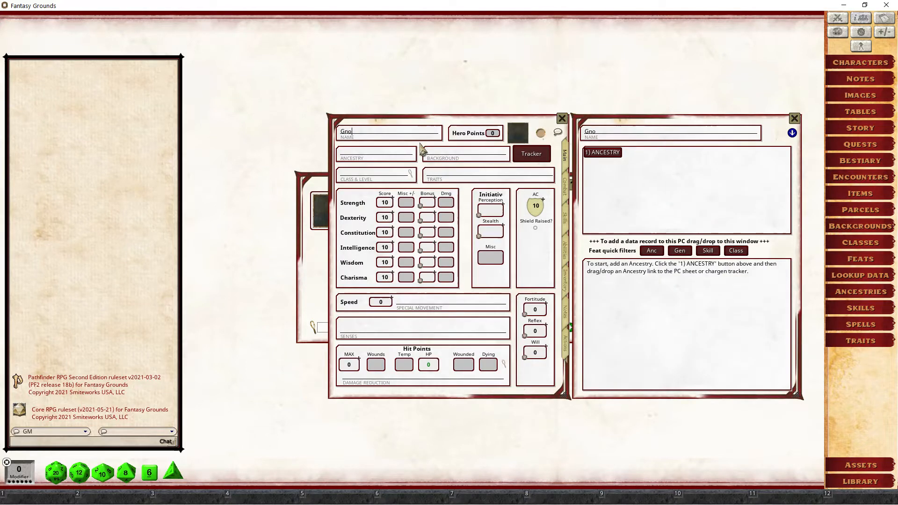
type("man tghe Barbarian")
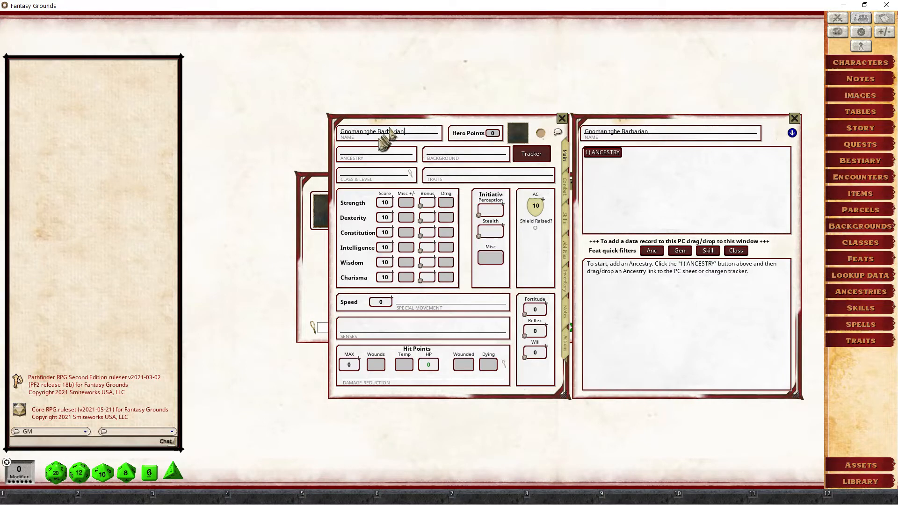
left_click(372, 132)
key("BackSpace")
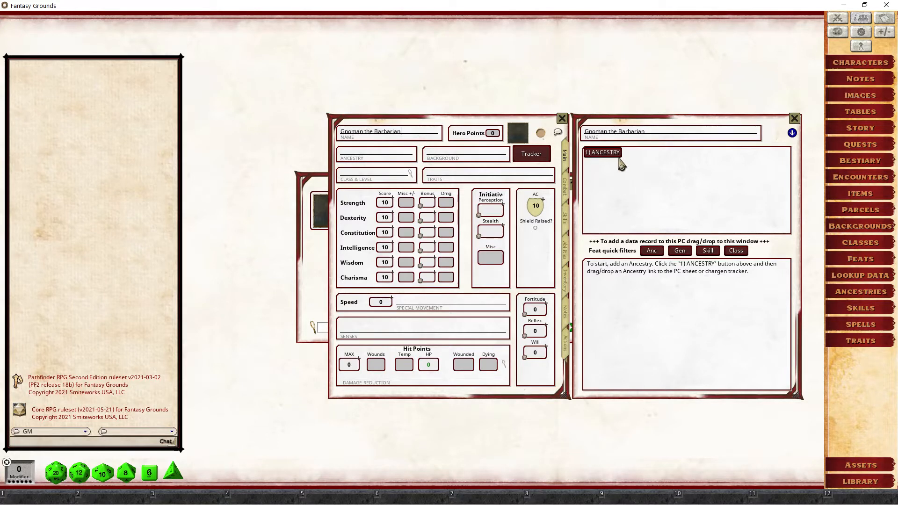
Bring up the ancestries list from the character generation tracker and add the Gnome ancestry to the character
left_click(604, 153)
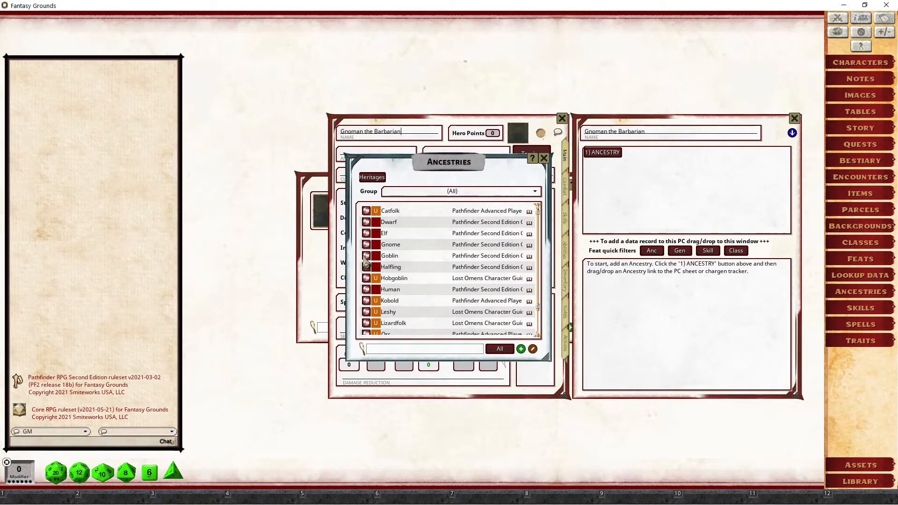
left_click_drag(464, 157, 220, 181)
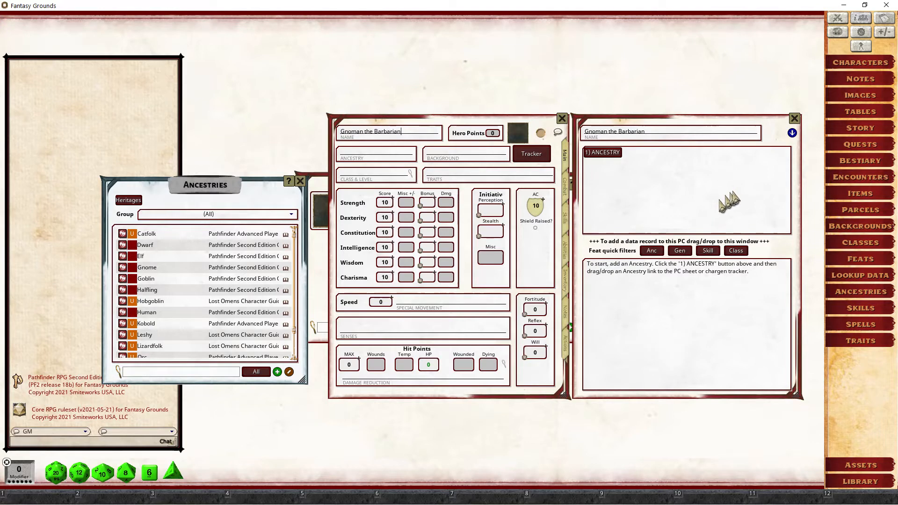
left_click(795, 118)
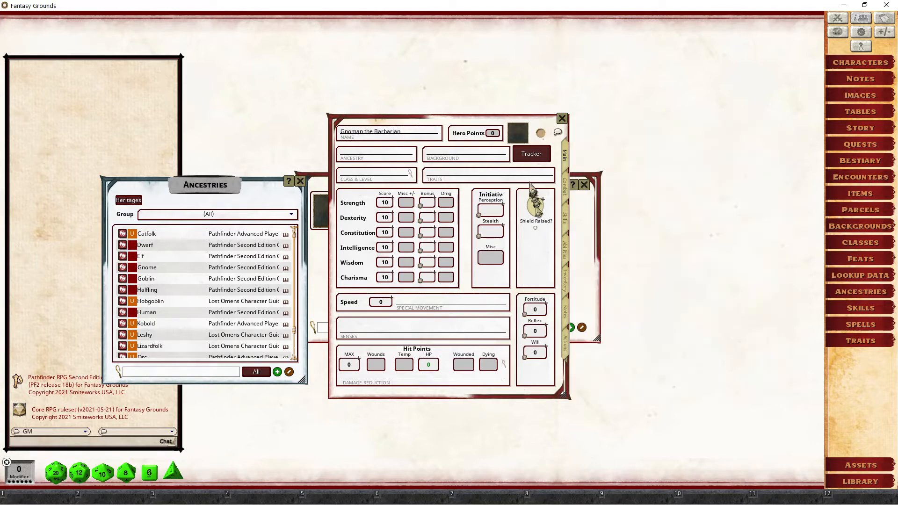
left_click(532, 155)
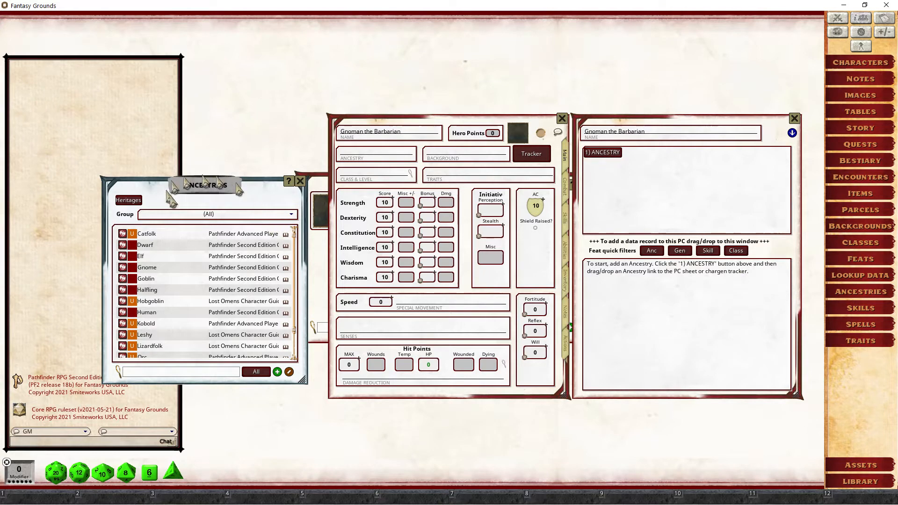
left_click_drag(203, 187, 281, 170)
scroll(255, 234, "down", 3)
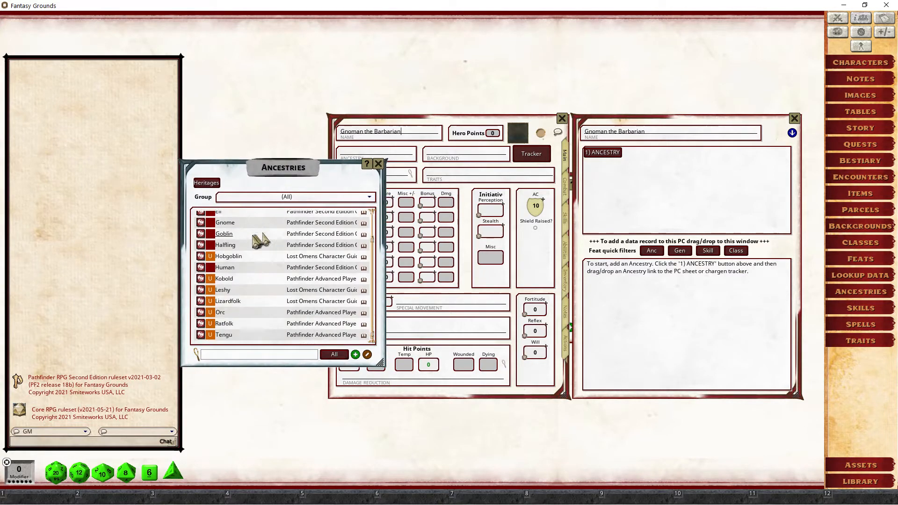
scroll(249, 234, "up", 3)
scroll(251, 272, "down", 3)
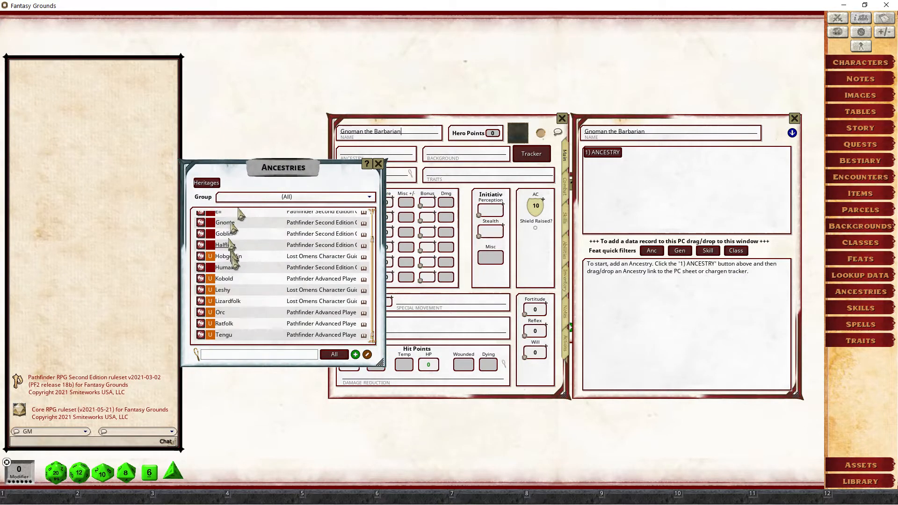
scroll(245, 328, "up", 3)
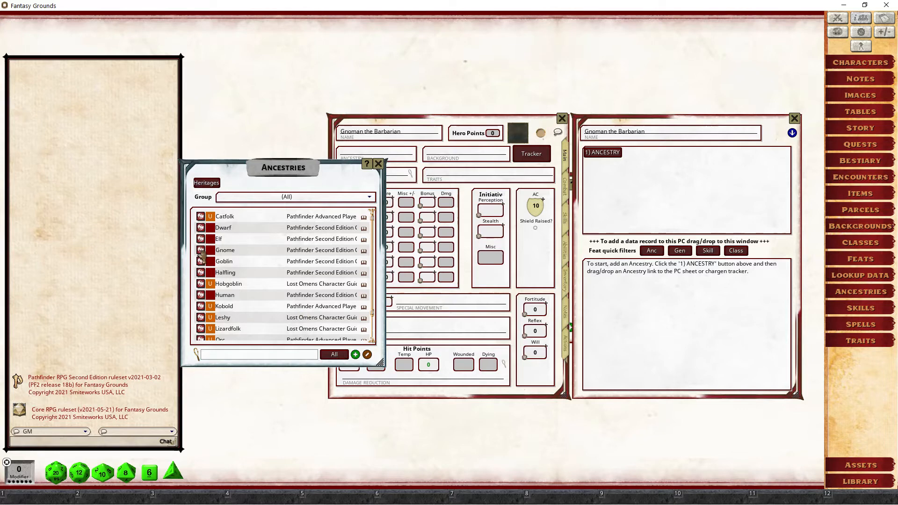
left_click_drag(201, 252, 671, 200)
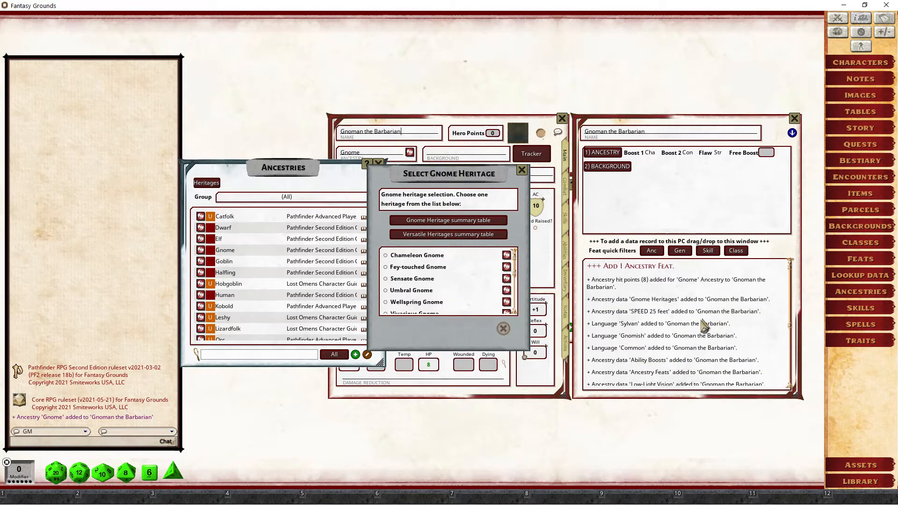
Review the tracker's log of the data added with the Gnome ancestry, including hit points, languages, traits and feats
scroll(701, 342, "down", 5)
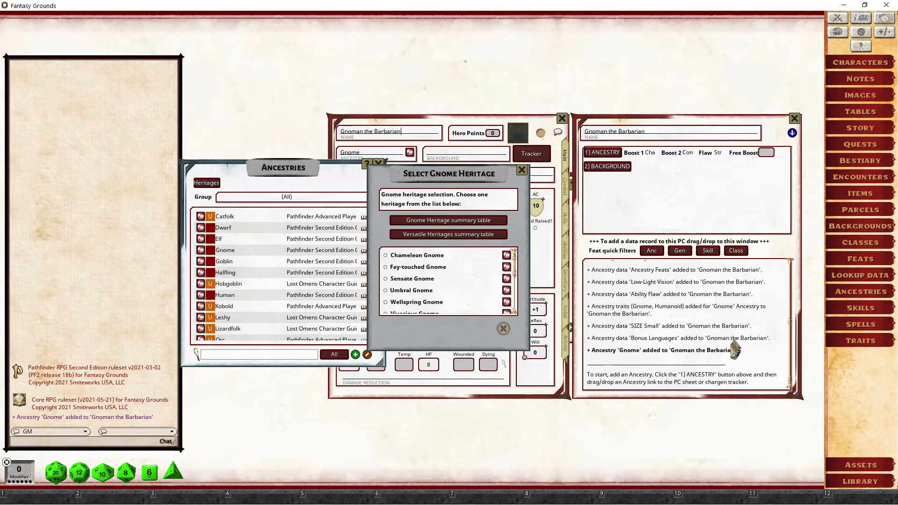
scroll(737, 342, "up", 5)
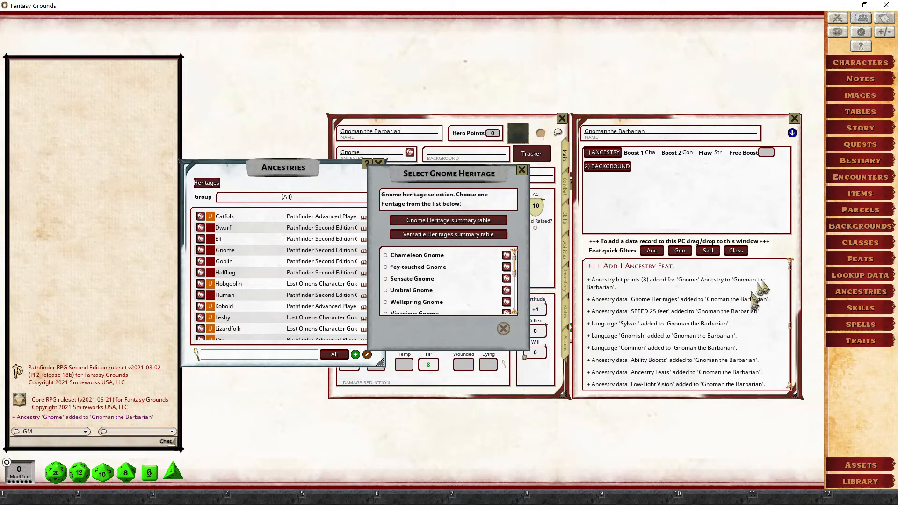
scroll(753, 303, "down", 5)
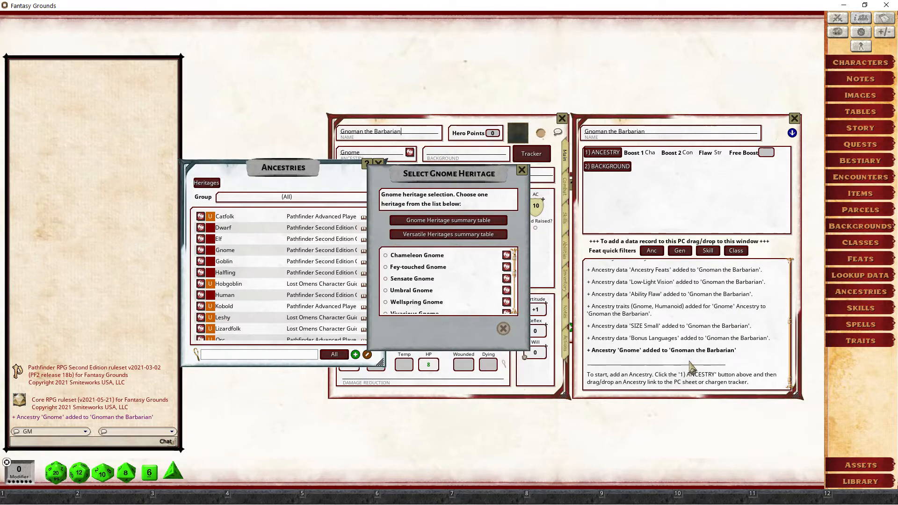
scroll(738, 315, "up", 5)
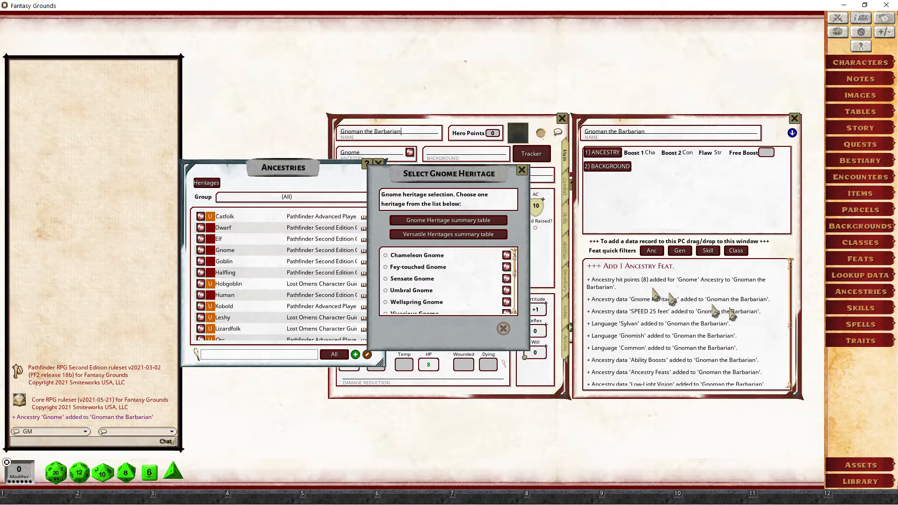
scroll(662, 281, "down", 5)
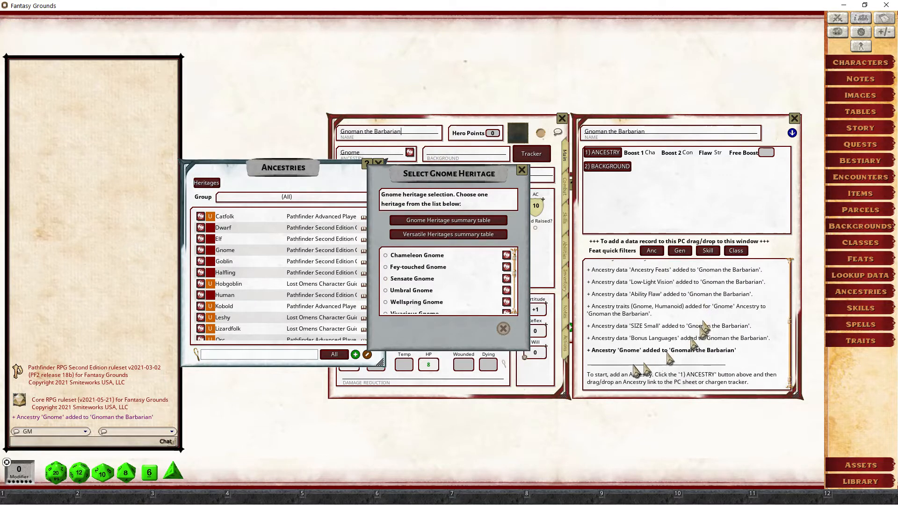
scroll(657, 351, "up", 5)
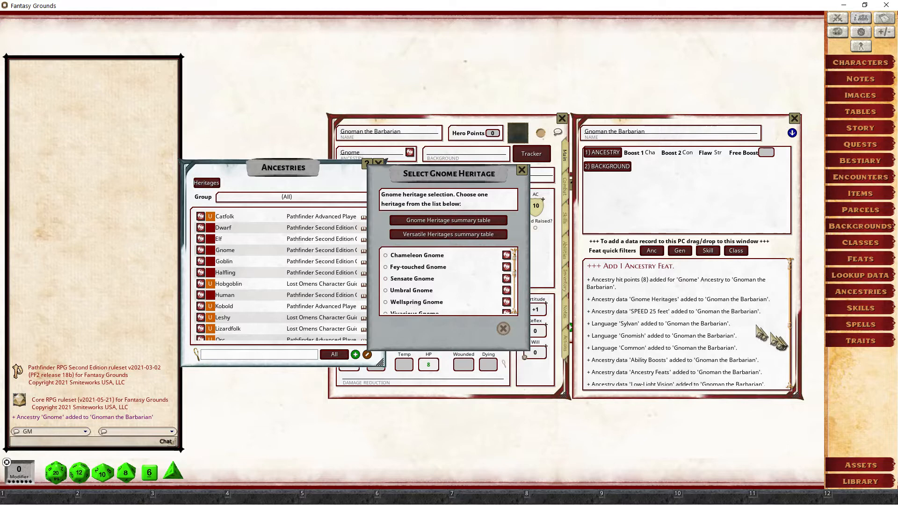
scroll(751, 309, "down", 5)
scroll(749, 308, "up", 5)
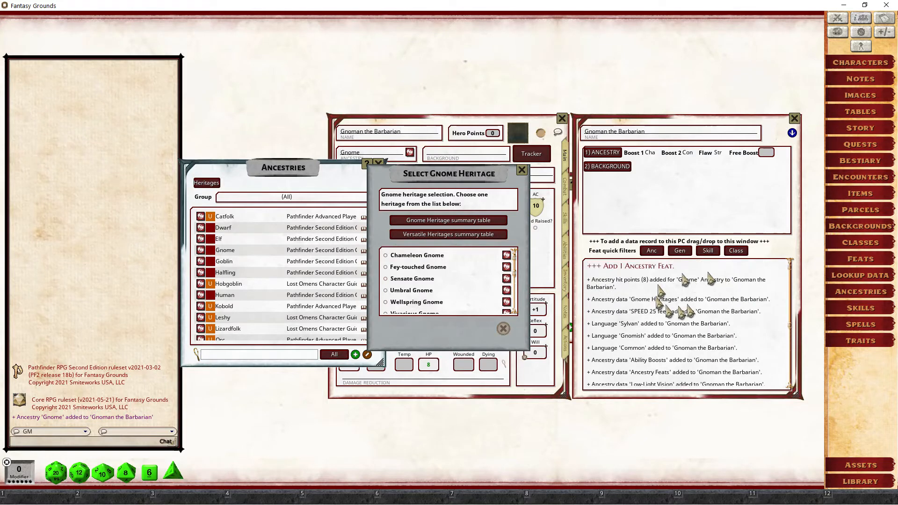
scroll(694, 307, "down", 5)
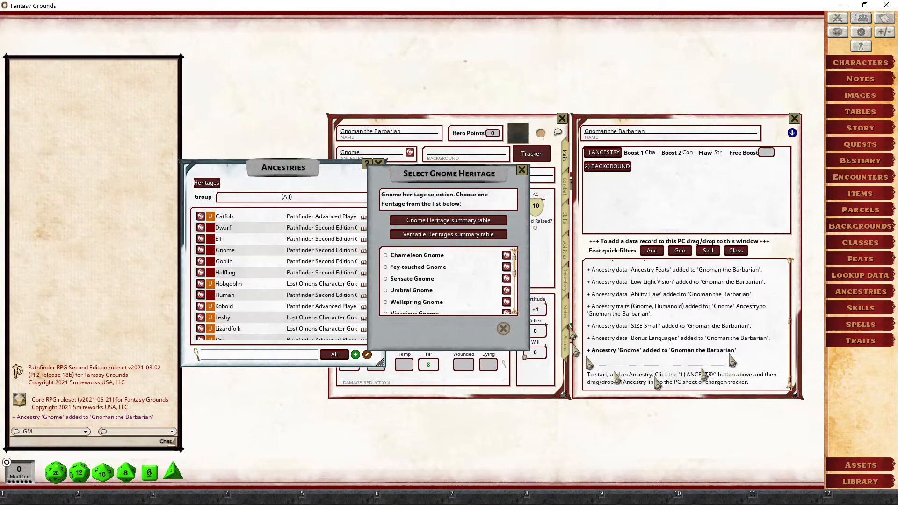
scroll(728, 360, "up", 4)
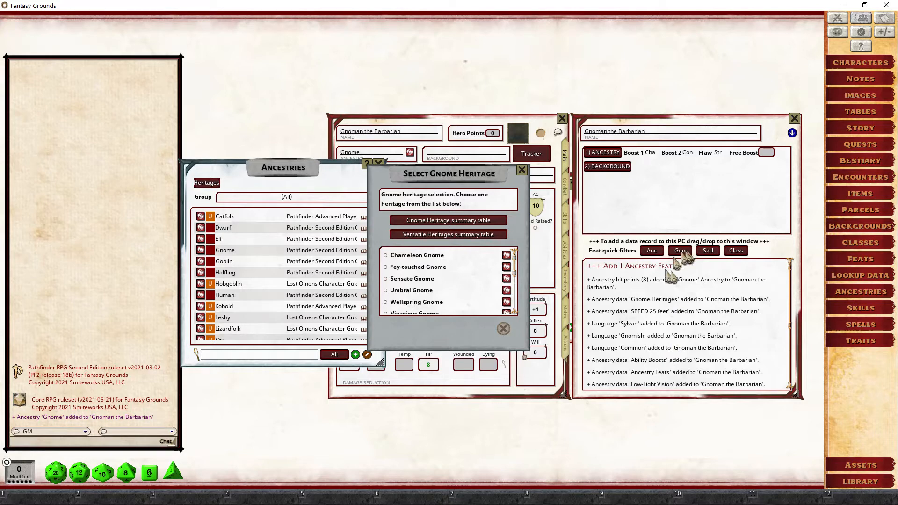
scroll(747, 308, "down", 5)
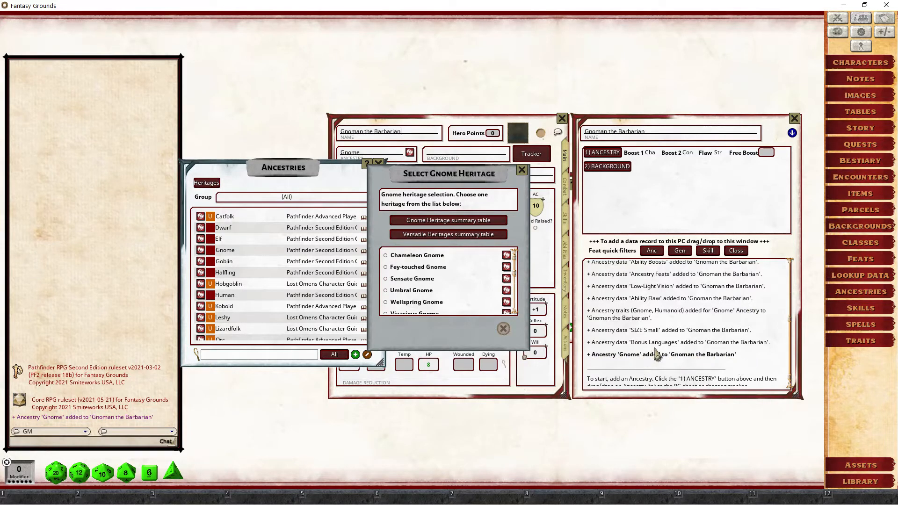
scroll(655, 356, "up", 3)
scroll(655, 346, "up", 1)
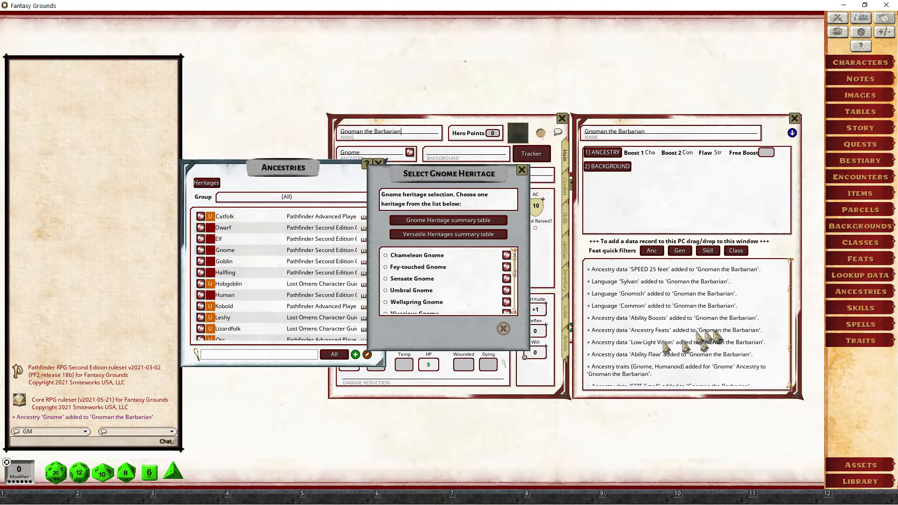
scroll(646, 333, "up", 1)
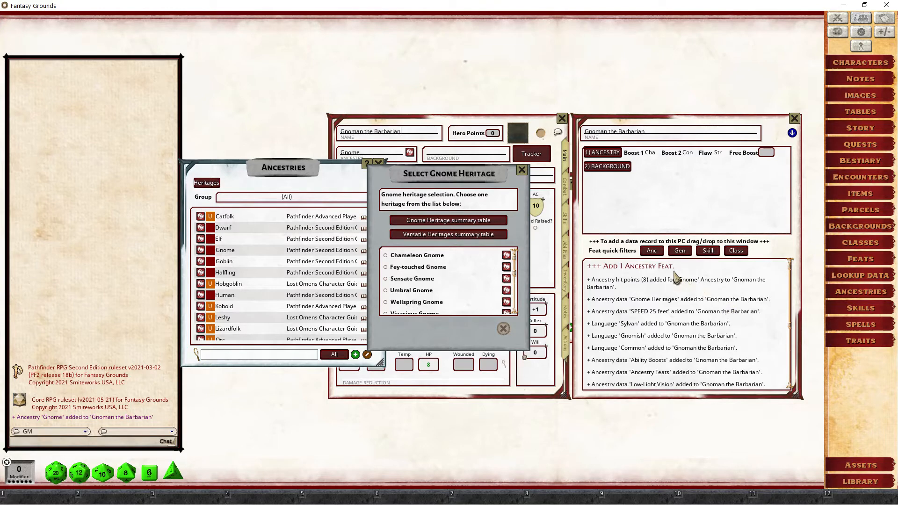
scroll(677, 277, "down", 2)
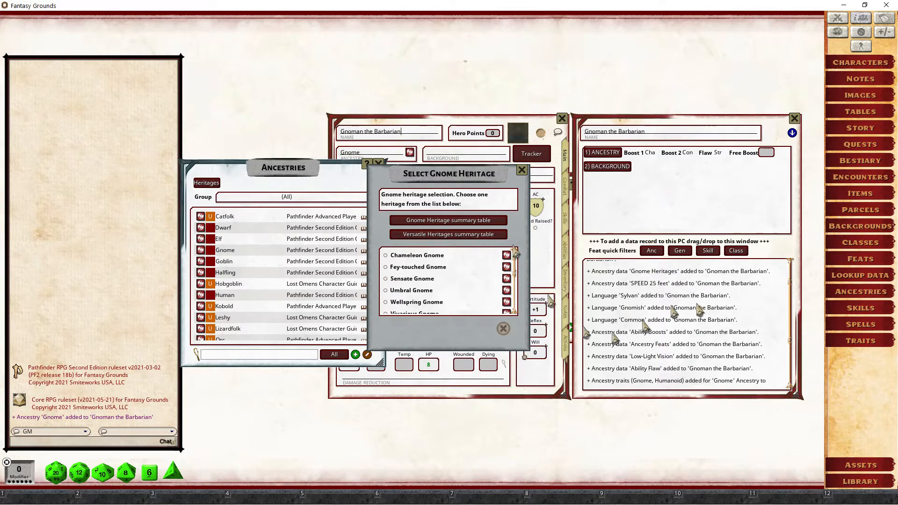
Reposition the gnome heritage selection window and look through its gnome and uncommon heritage options
left_click_drag(438, 180, 456, 188)
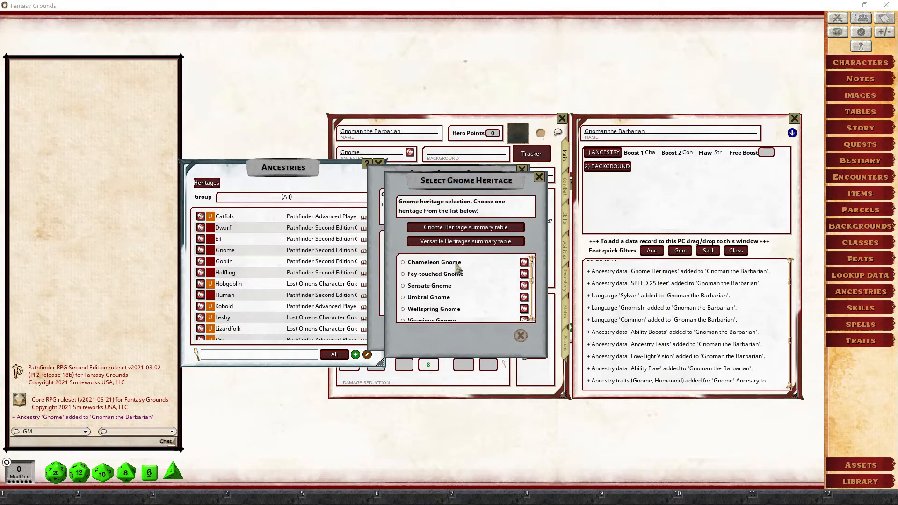
scroll(456, 271, "down", 5)
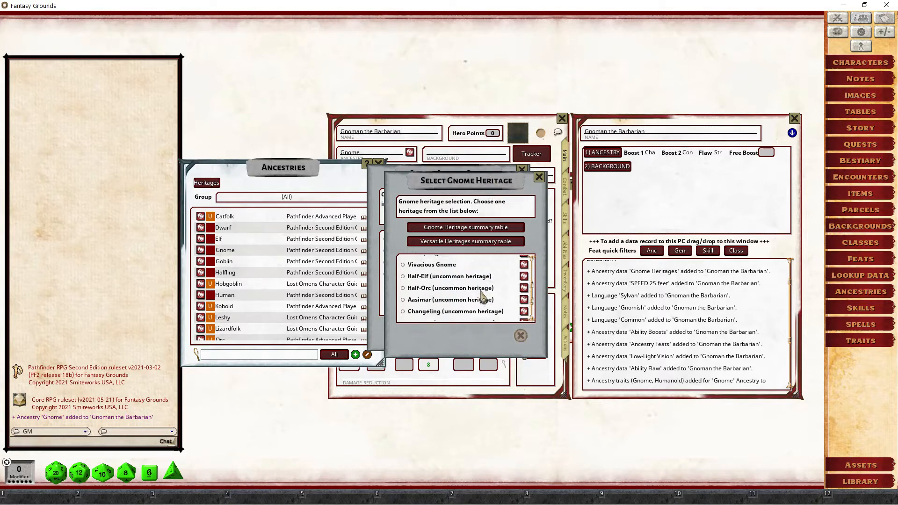
scroll(483, 296, "down", 3)
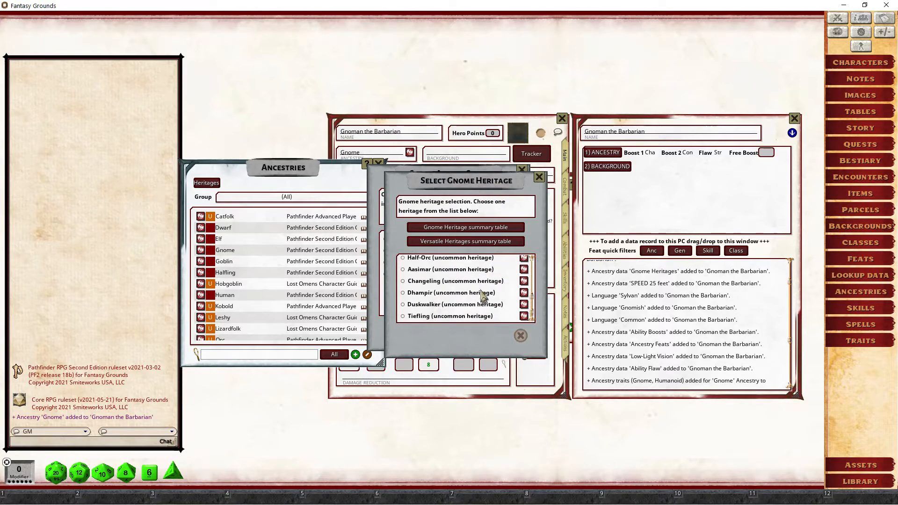
scroll(468, 289, "up", 2)
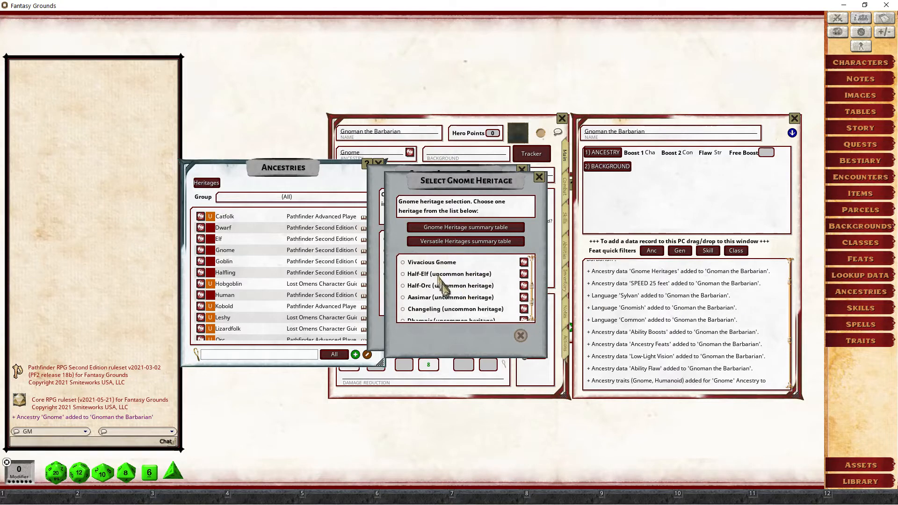
scroll(442, 285, "down", 2)
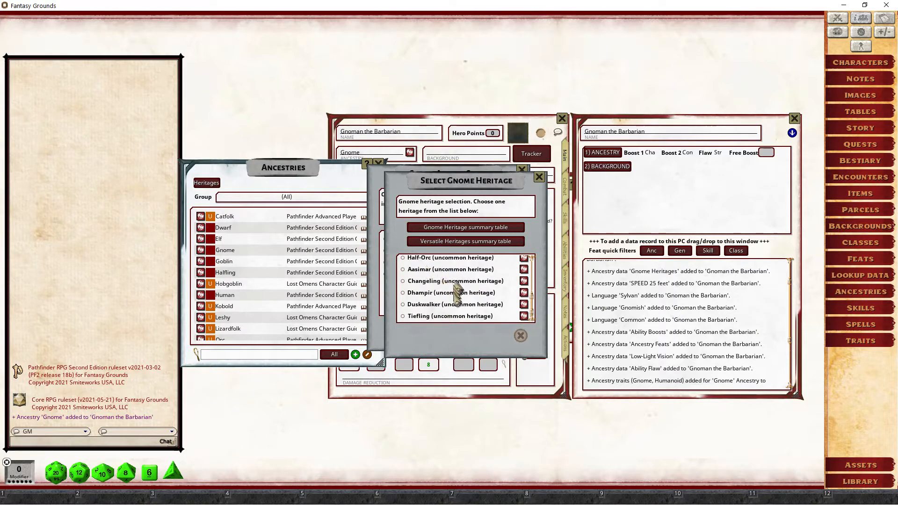
scroll(451, 299, "up", 7)
scroll(445, 302, "down", 2)
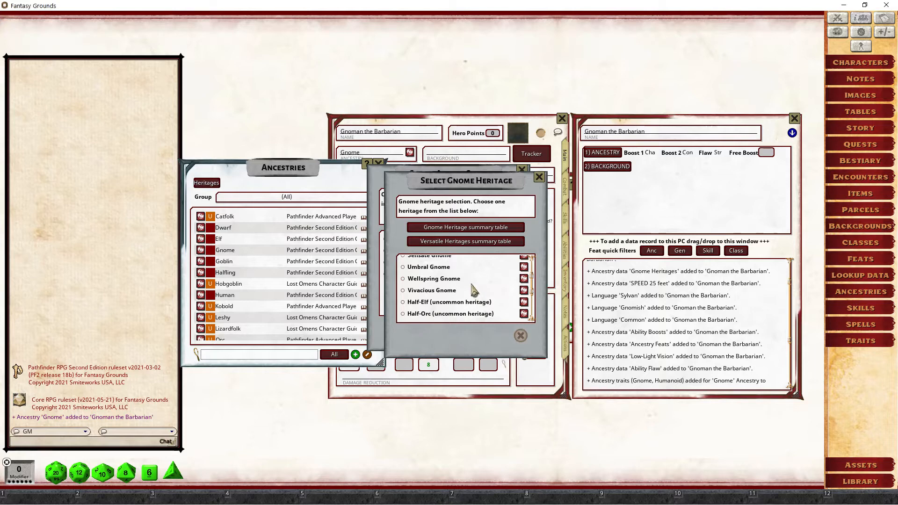
scroll(474, 291, "down", 5)
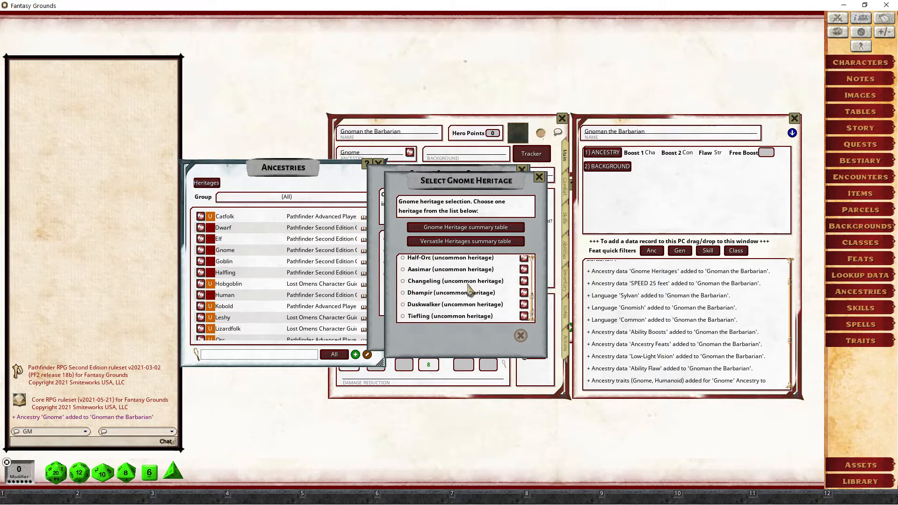
Open the Gnome Heritage summary table and compare the descriptions, features and sources of the gnome heritages
scroll(468, 292, "up", 3)
scroll(468, 292, "down", 3)
scroll(467, 292, "up", 7)
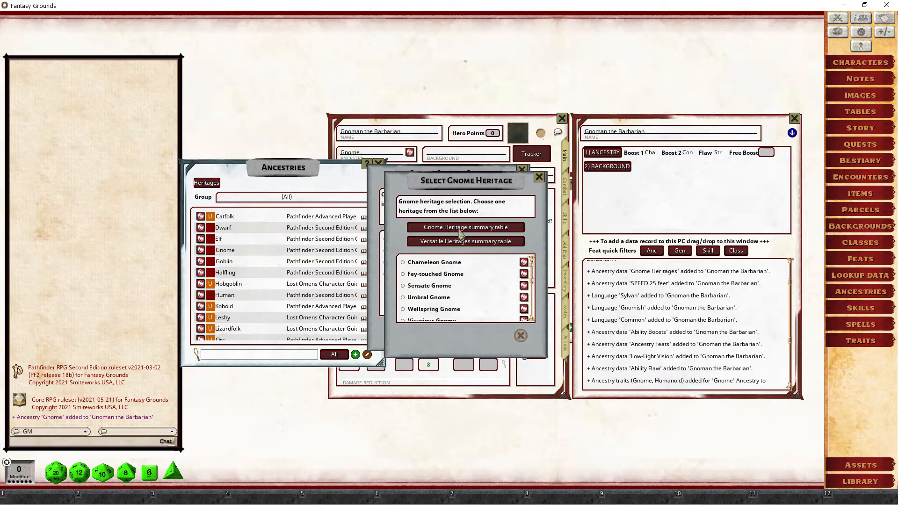
left_click(458, 228)
left_click_drag(533, 181, 262, 173)
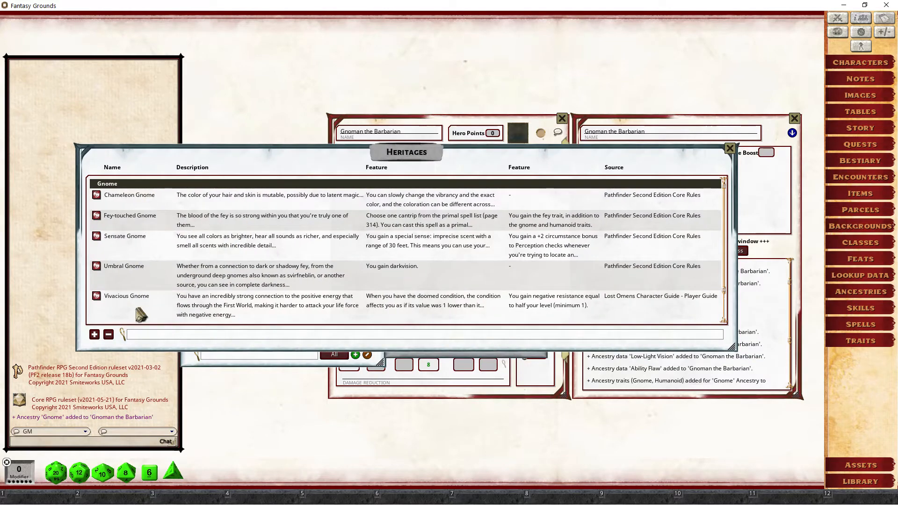
scroll(206, 253, "down", 1)
scroll(206, 252, "up", 1)
scroll(660, 276, "down", 1)
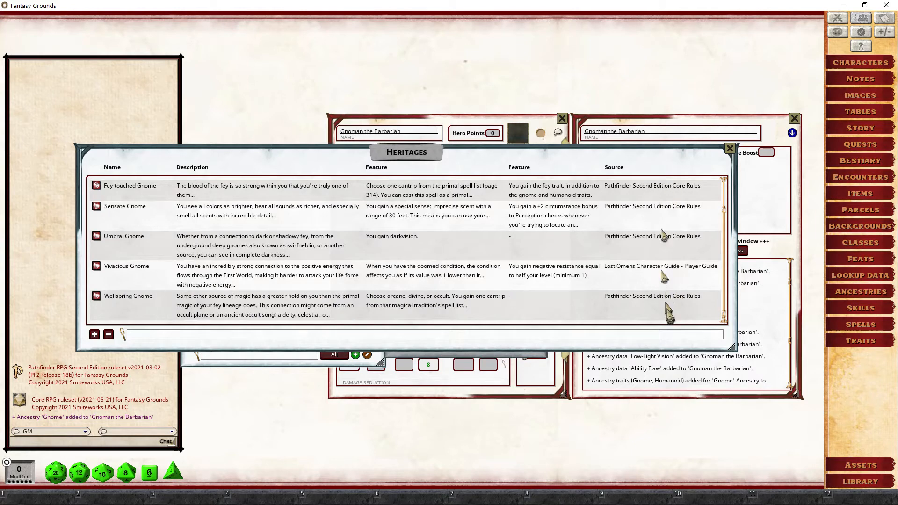
scroll(661, 220, "up", 1)
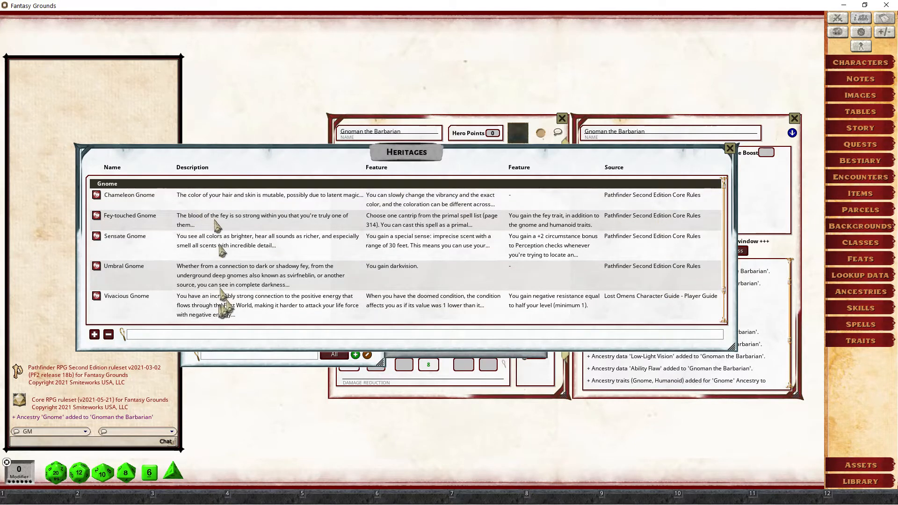
Read the Umbral Gnome record from the summary table, close both, and choose Umbral Gnome as the character's heritage
left_click(96, 266)
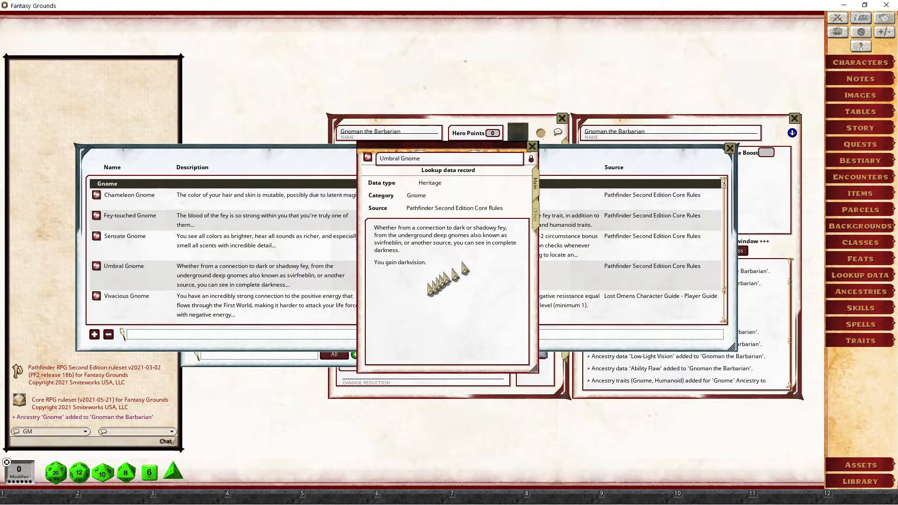
left_click(532, 146)
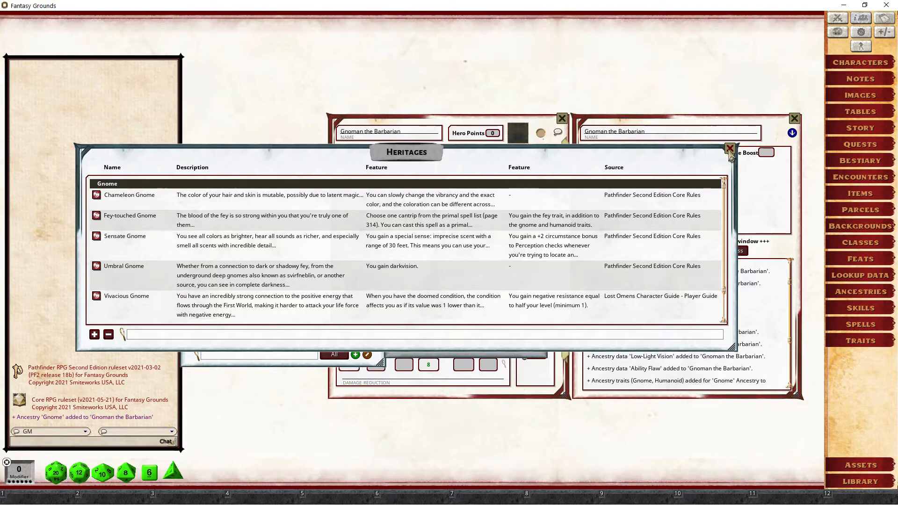
left_click(730, 150)
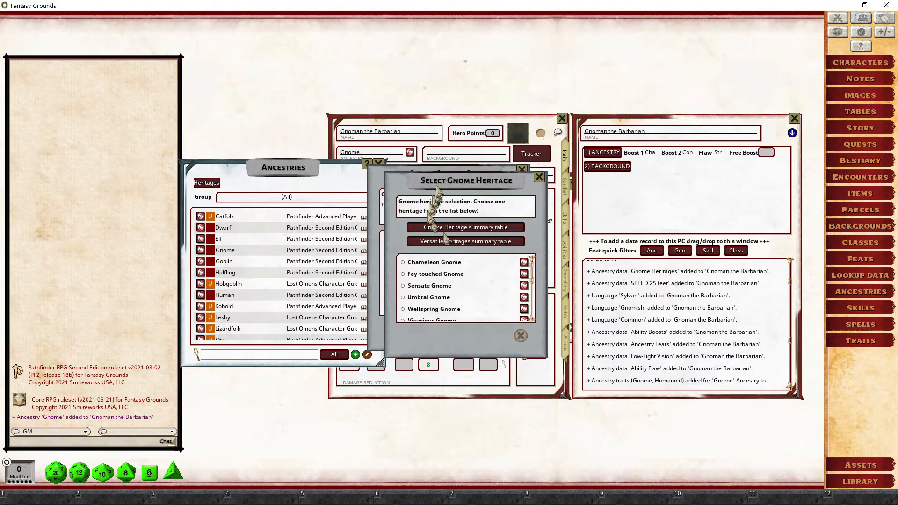
left_click(403, 298)
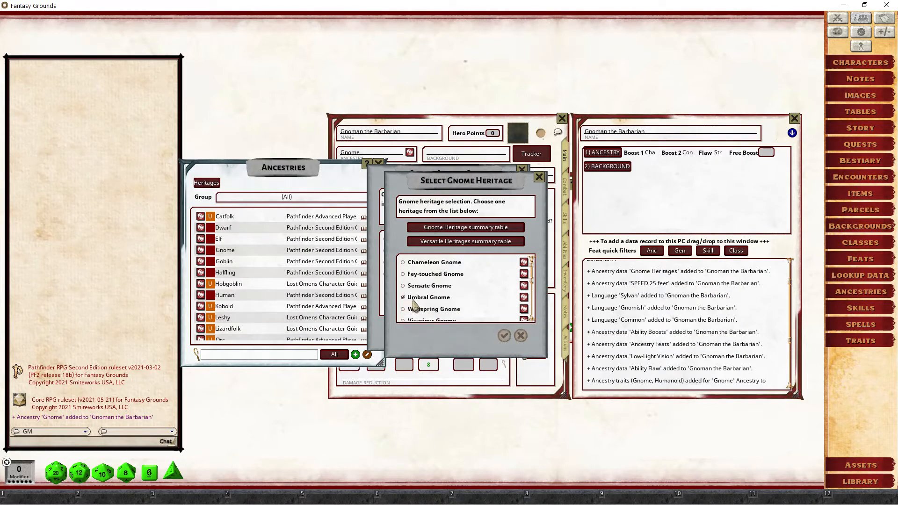
left_click(505, 336)
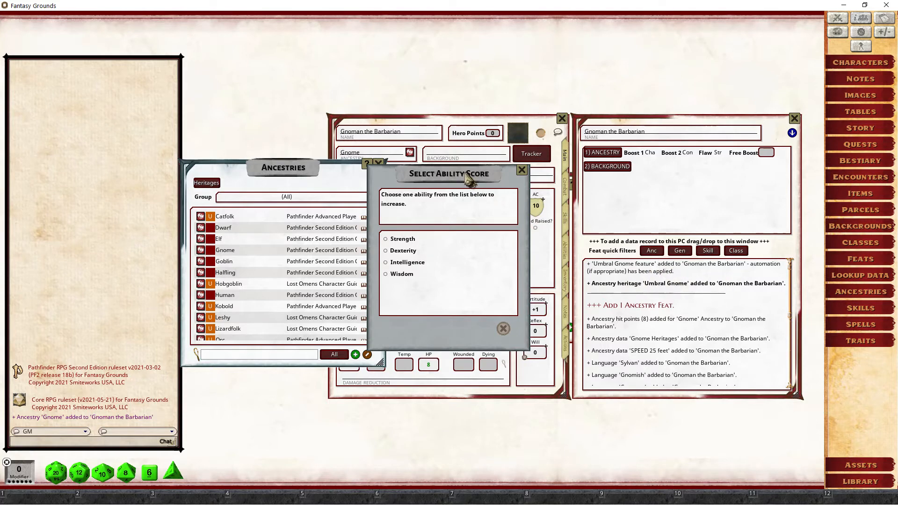
Set the ability score selection aside and check the character's rules and abilities for the Umbral Gnome feature, then the main sheet's senses
left_click_drag(474, 177, 322, 272)
left_click(565, 253)
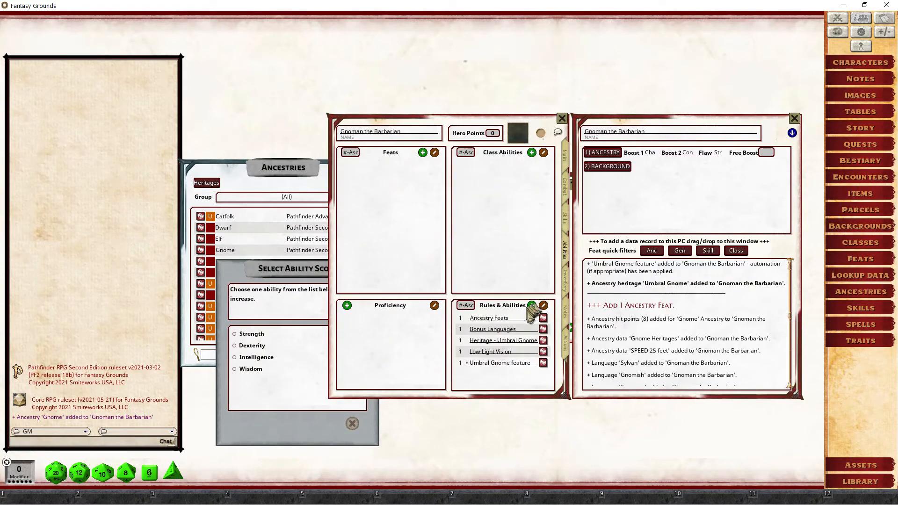
left_click(544, 363)
left_click(532, 183)
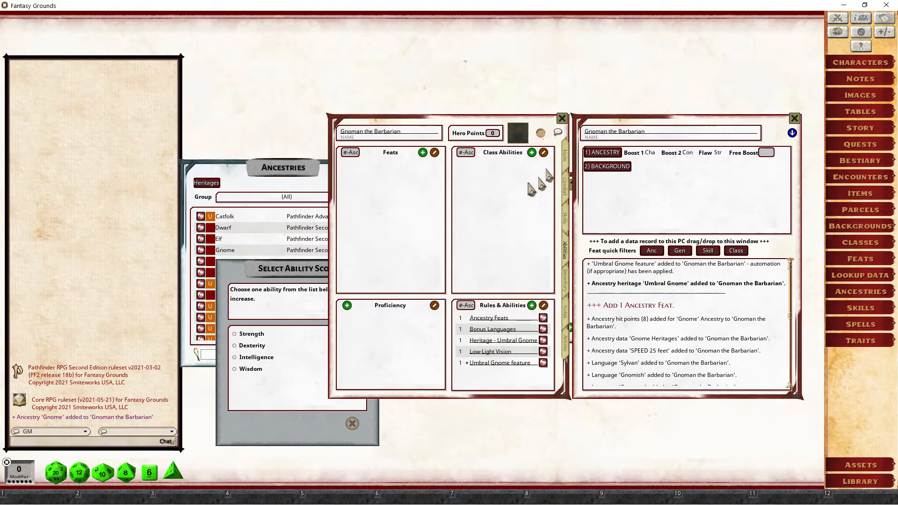
left_click(565, 155)
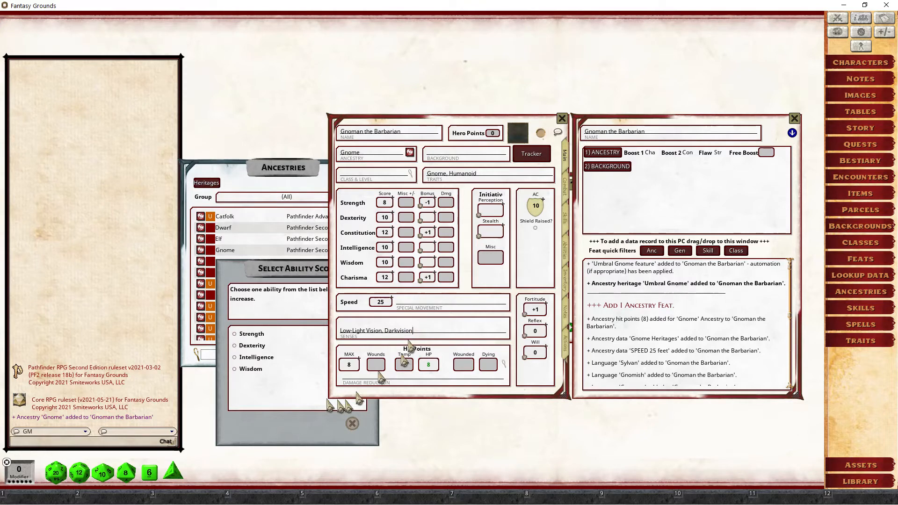
Assign the ancestry's free ability boost to Strength
left_click_drag(317, 270, 424, 257)
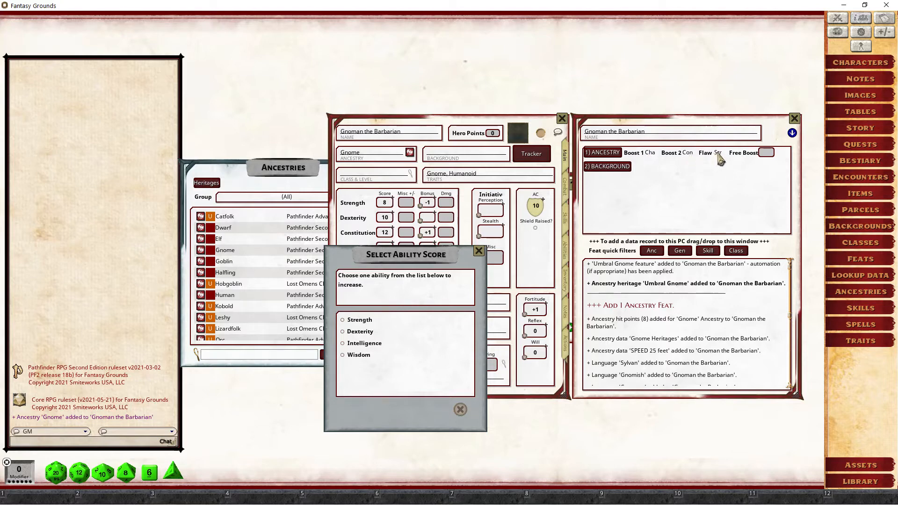
left_click(352, 320)
left_click(444, 412)
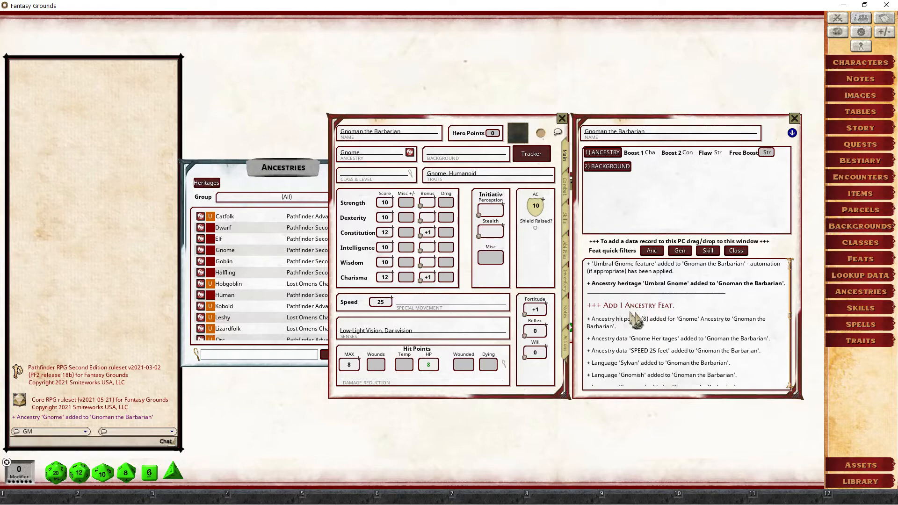
Filter the backgrounds by "farm" and add the Farmhand background to the character through the tracker
left_click(611, 169)
left_click_drag(605, 188, 285, 76)
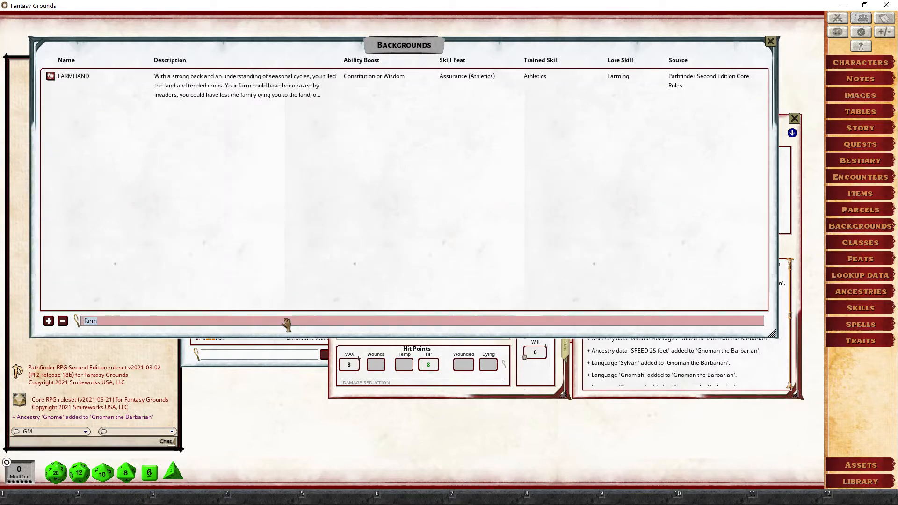
left_click_drag(345, 257, 369, 382)
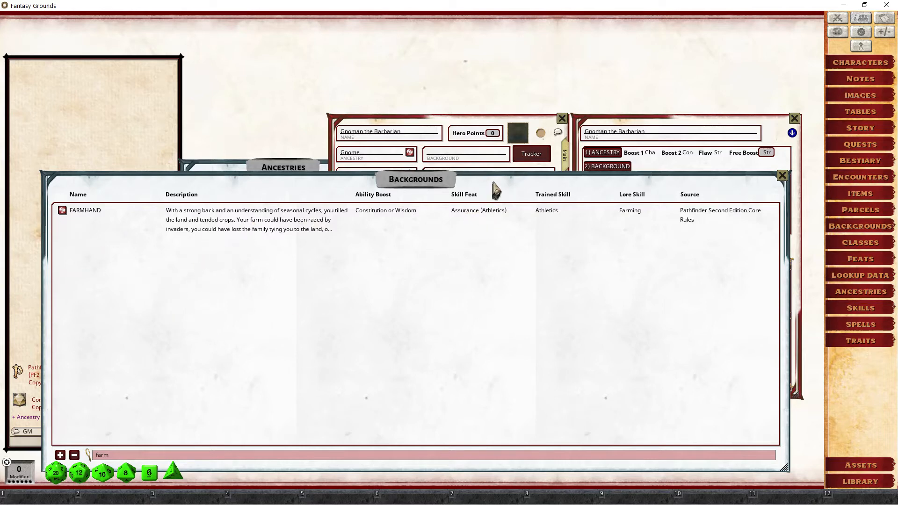
left_click_drag(496, 188, 490, 216)
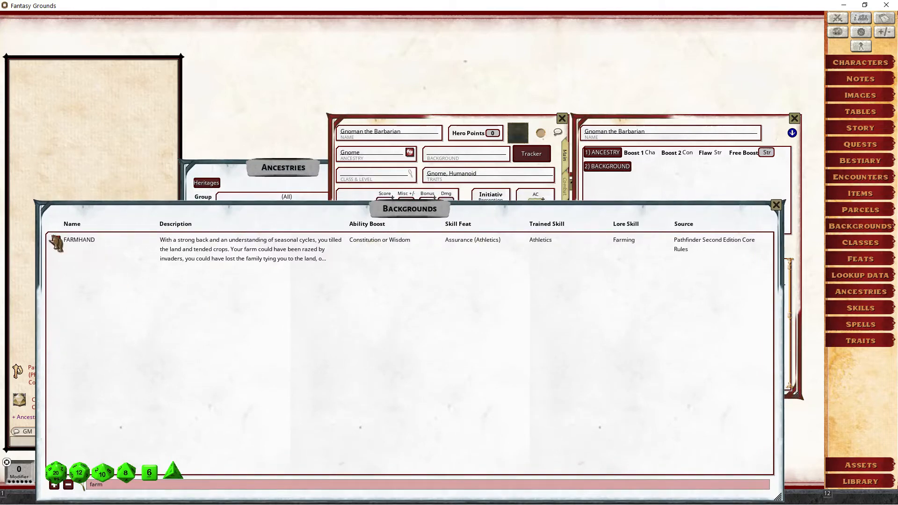
left_click_drag(55, 242, 670, 174)
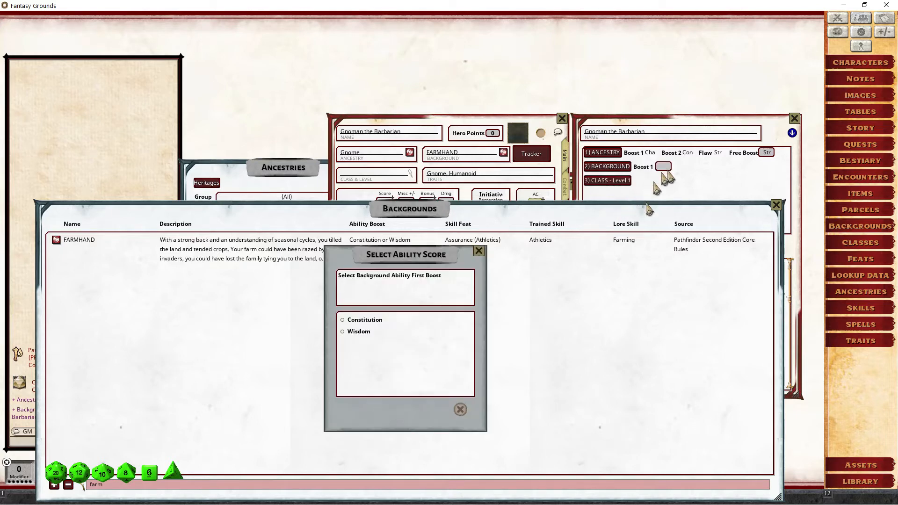
Assign the background's first boost to Constitution and its free boost to Strength, and close the backgrounds list
left_click(343, 320)
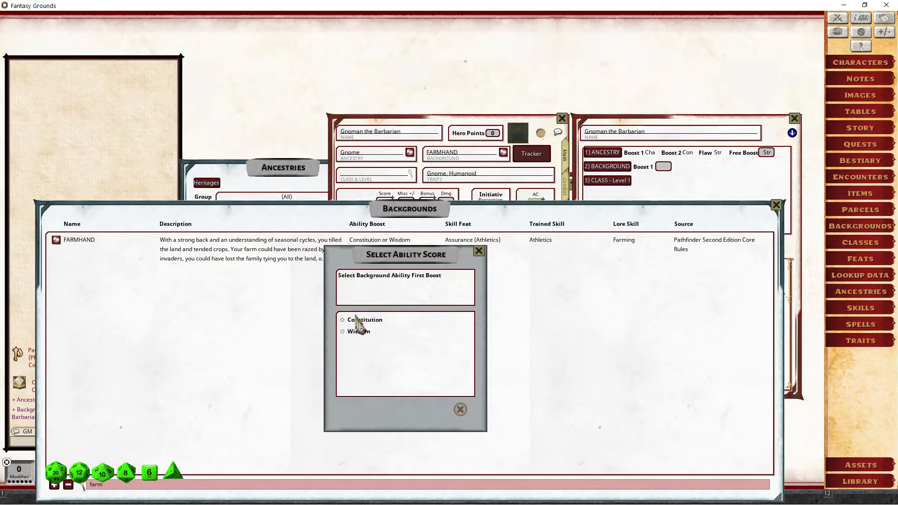
left_click(449, 410)
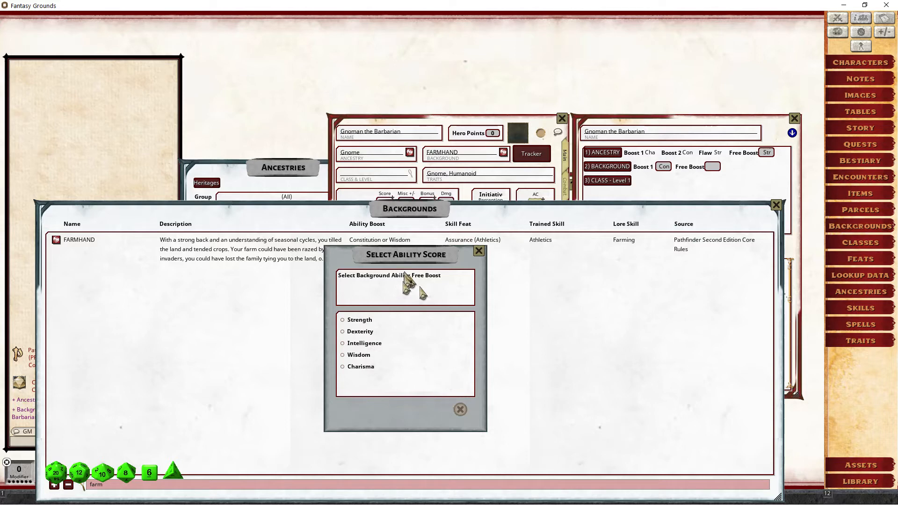
left_click(343, 320)
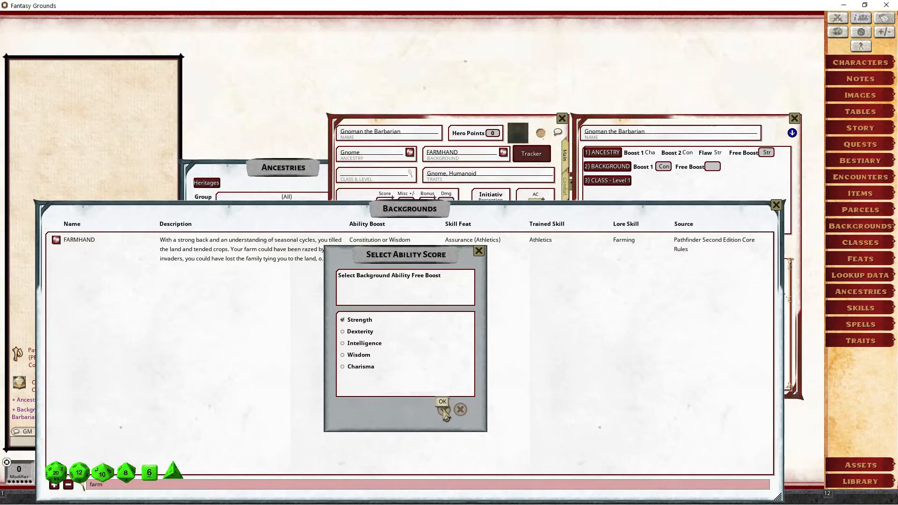
left_click(446, 412)
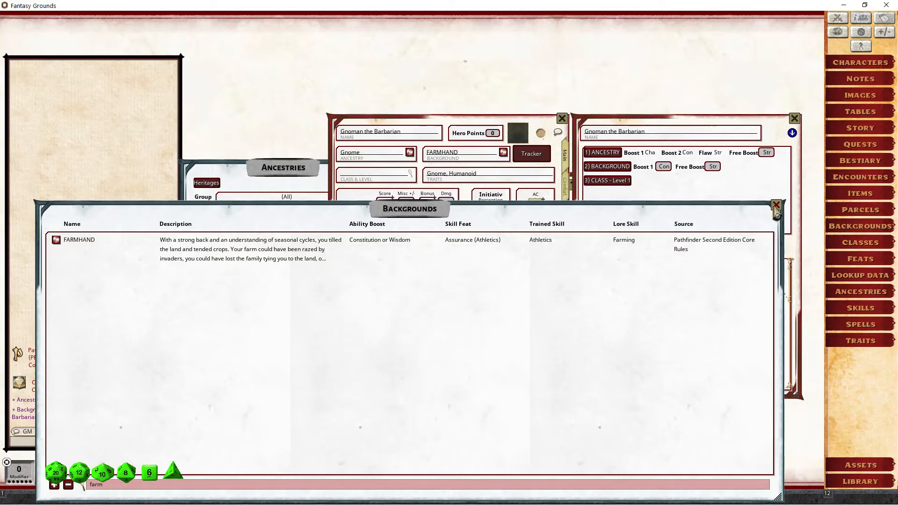
left_click(776, 205)
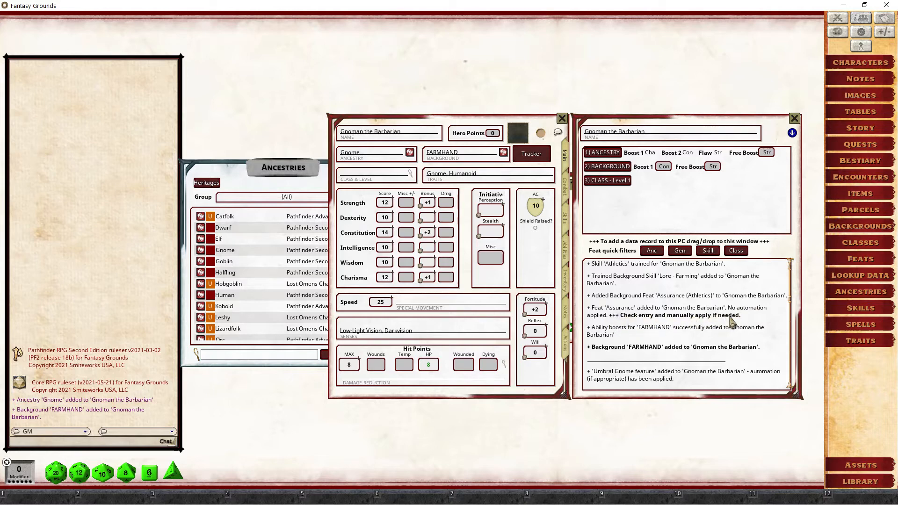
Read the Assurance (Athletics) feat granted by the background and check the character's Athletics and Farming Lore skill training
left_click(566, 257)
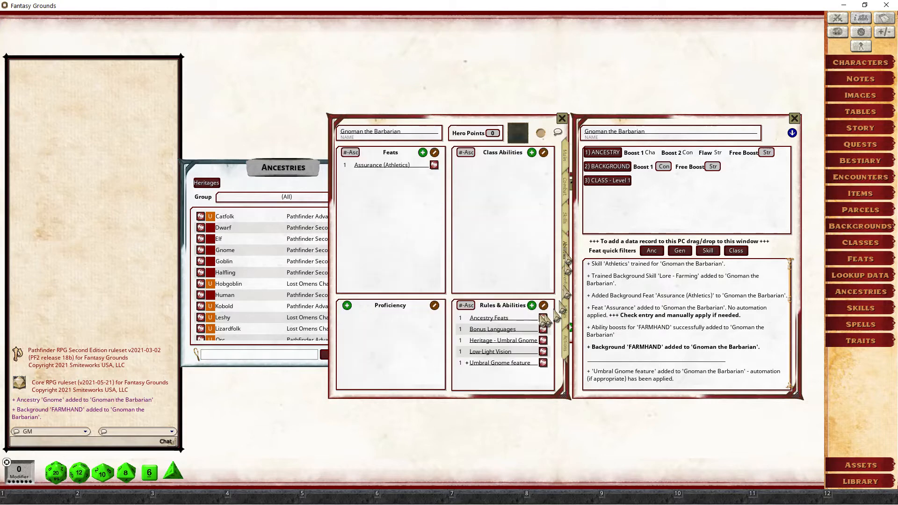
left_click(434, 166)
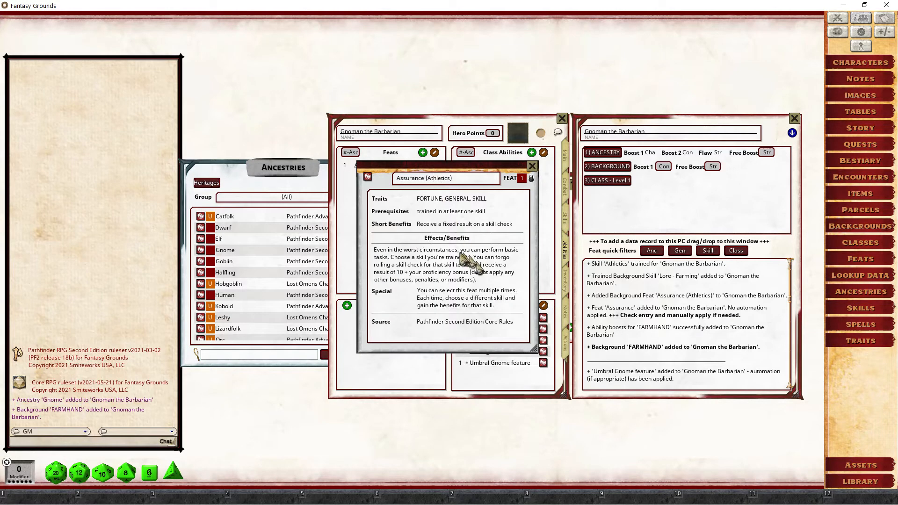
left_click(532, 167)
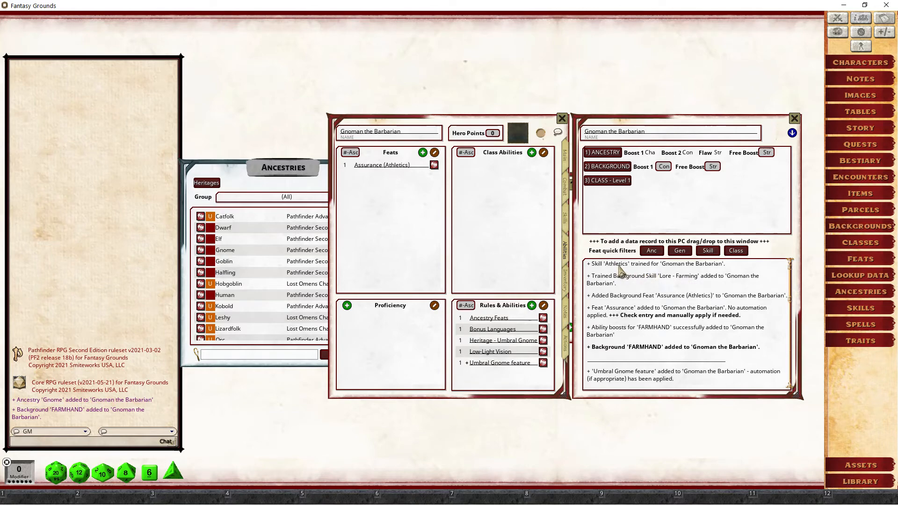
left_click(567, 219)
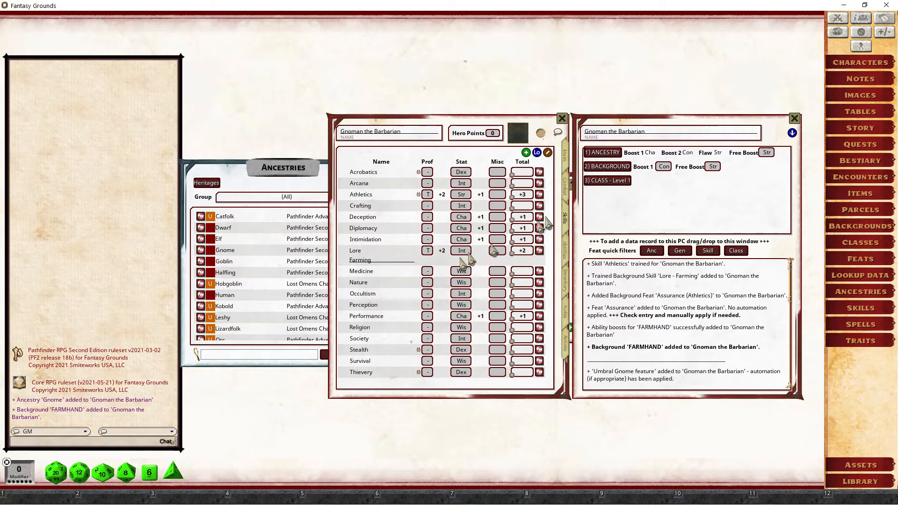
Bring up the classes list from the tracker and add the first level of Barbarian to the character
left_click(601, 184)
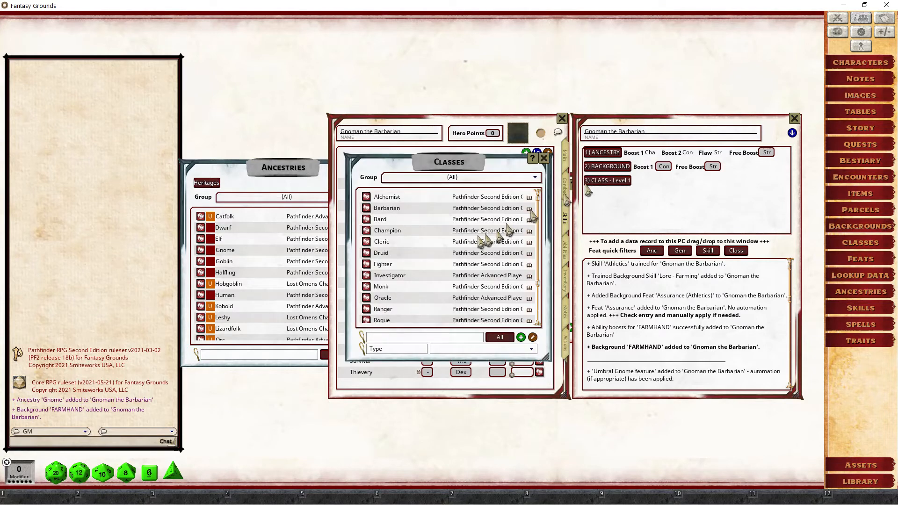
left_click_drag(368, 211, 665, 204)
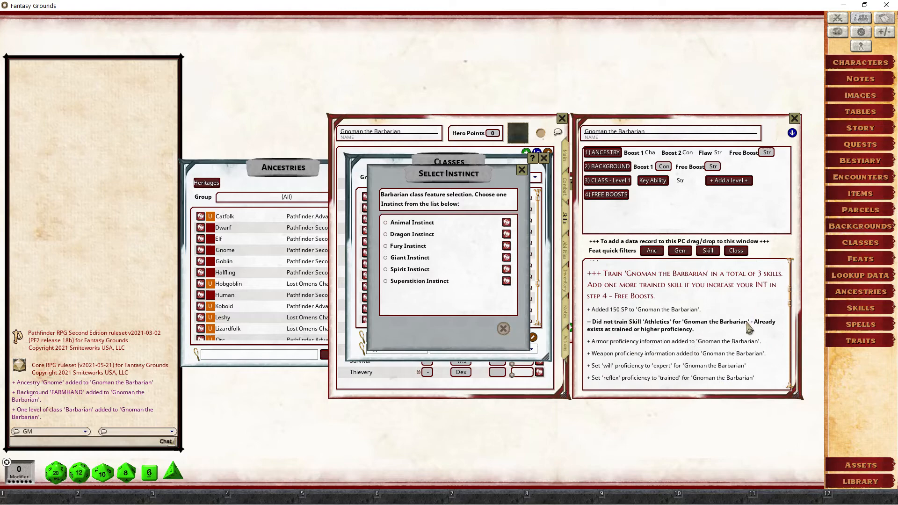
Review the tracker's log of Barbarian class additions and open the Dragon Instinct record from the instinct selection
scroll(646, 330, "up", 4)
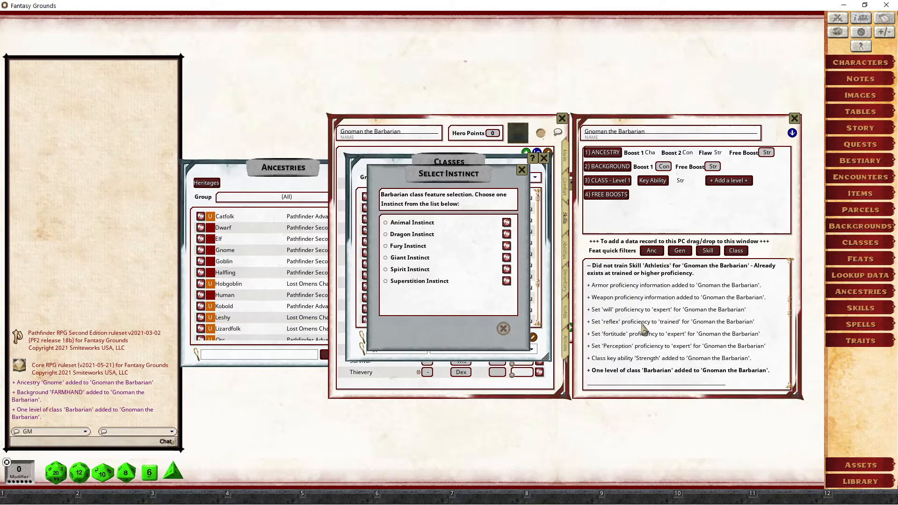
scroll(620, 339, "up", 1)
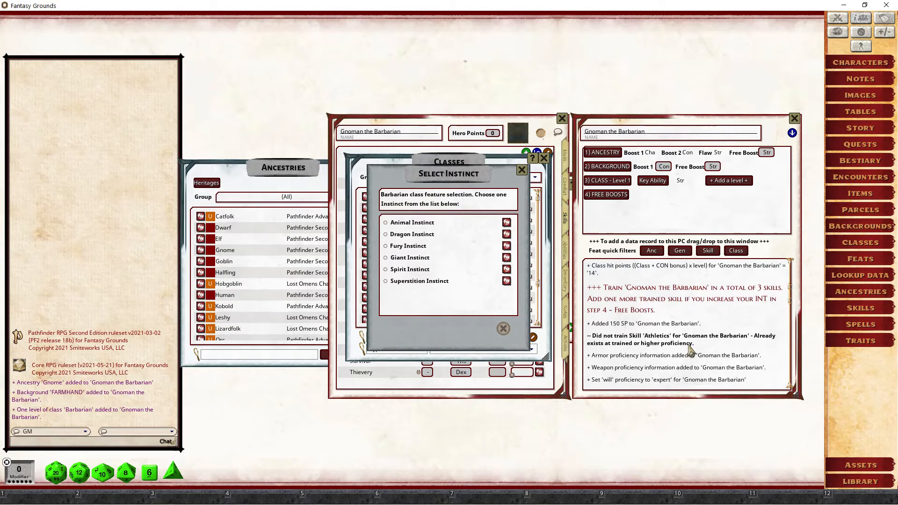
scroll(691, 350, "up", 1)
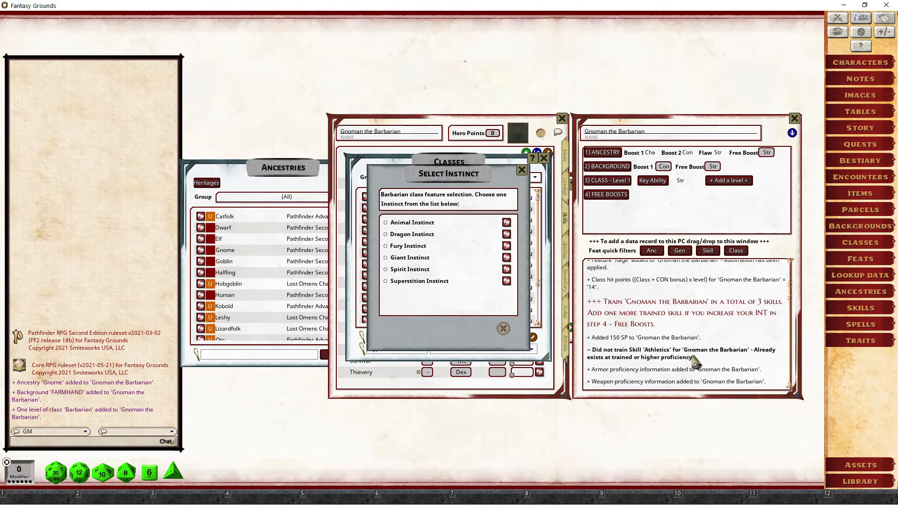
scroll(694, 361, "up", 2)
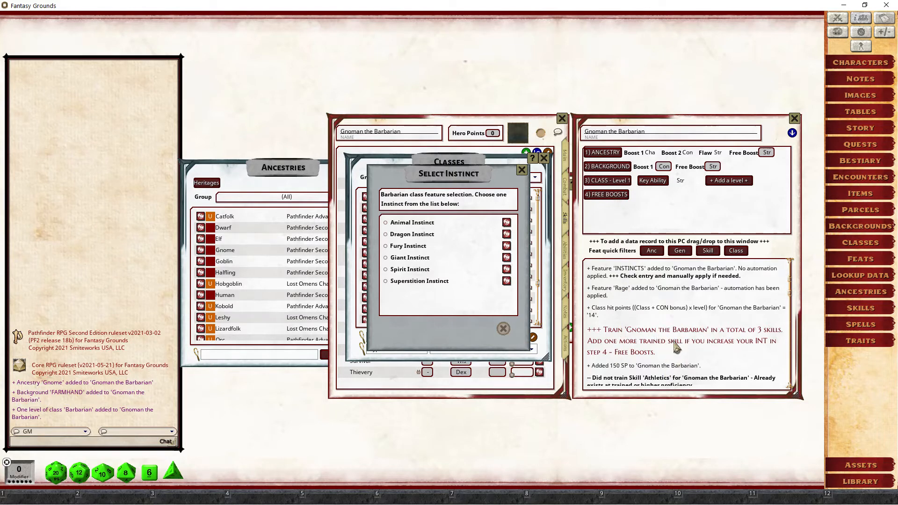
scroll(679, 346, "up", 1)
scroll(679, 349, "up", 2)
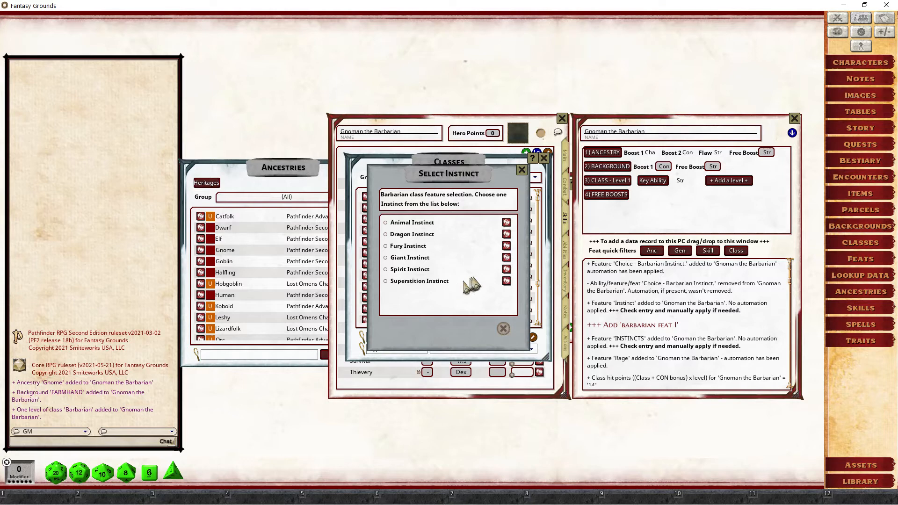
left_click(507, 234)
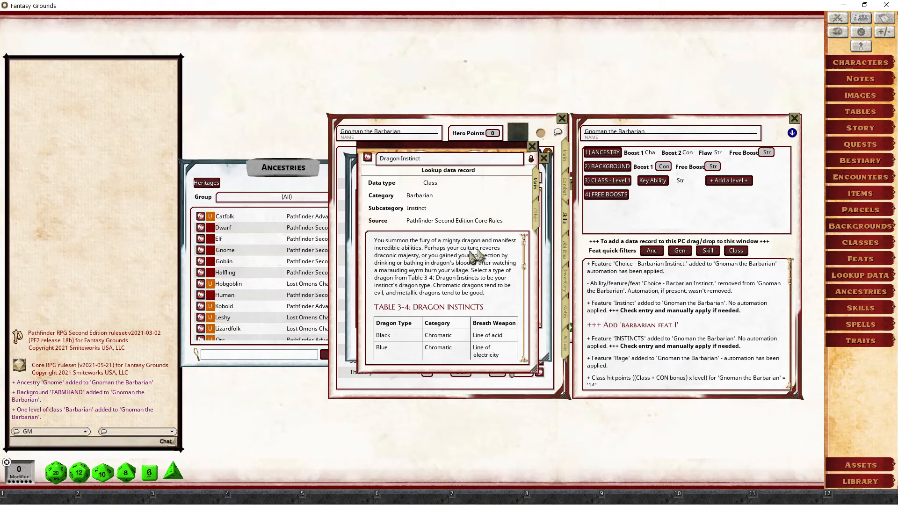
Read the rest of the Dragon Instinct description, and compare it with the Superstition Instinct's description and list of features
scroll(471, 257, "down", 3)
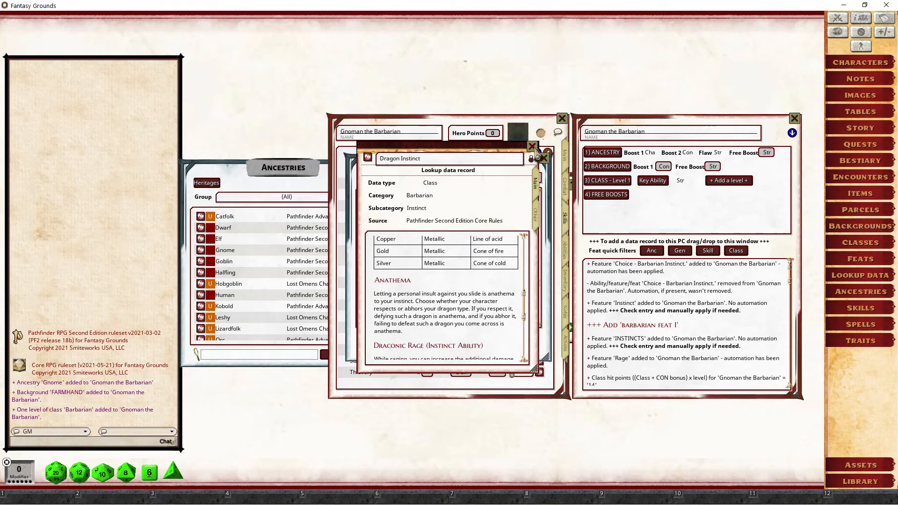
left_click(532, 146)
left_click(507, 281)
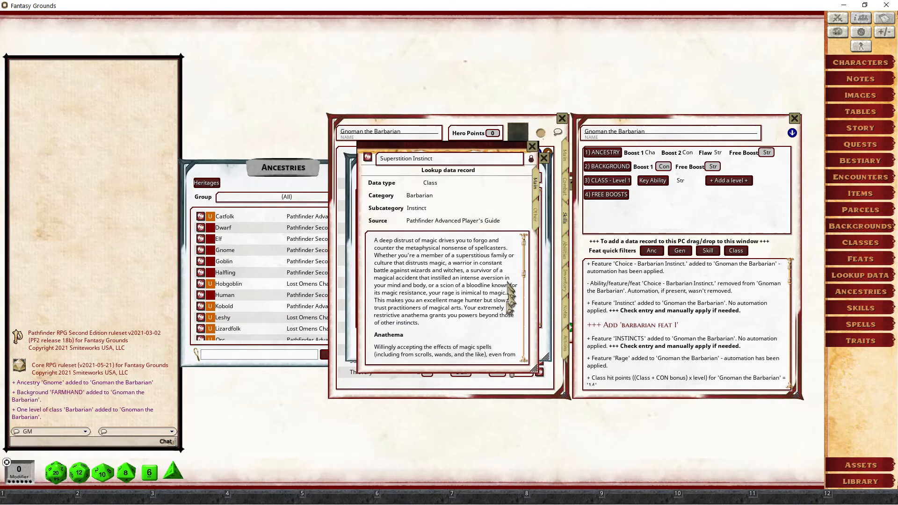
scroll(504, 307, "down", 5)
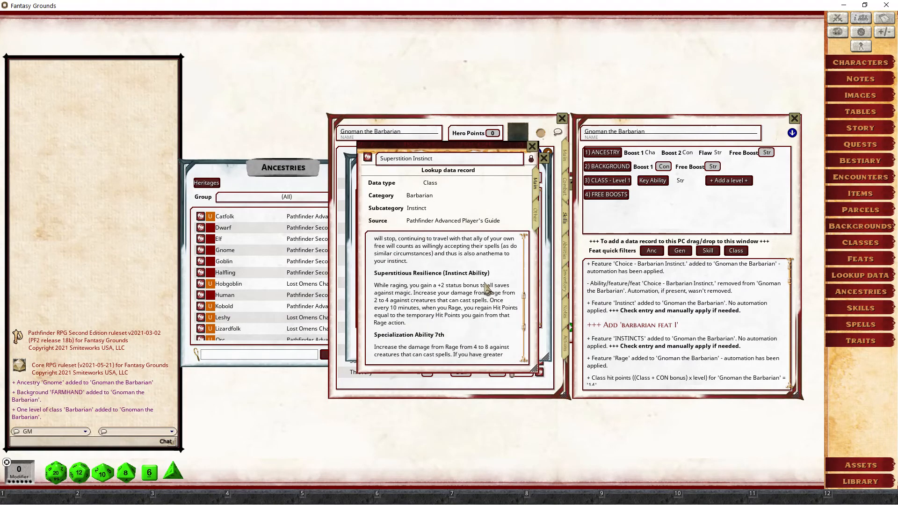
left_click(535, 216)
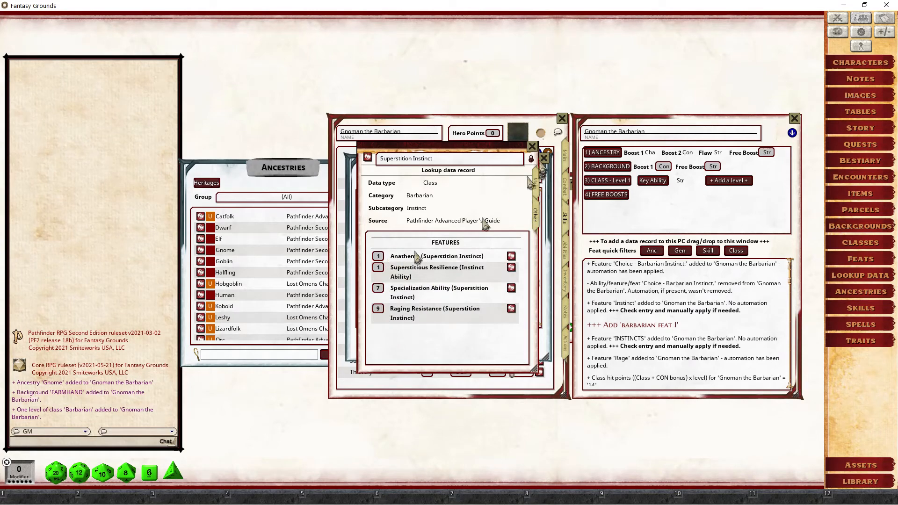
left_click(532, 146)
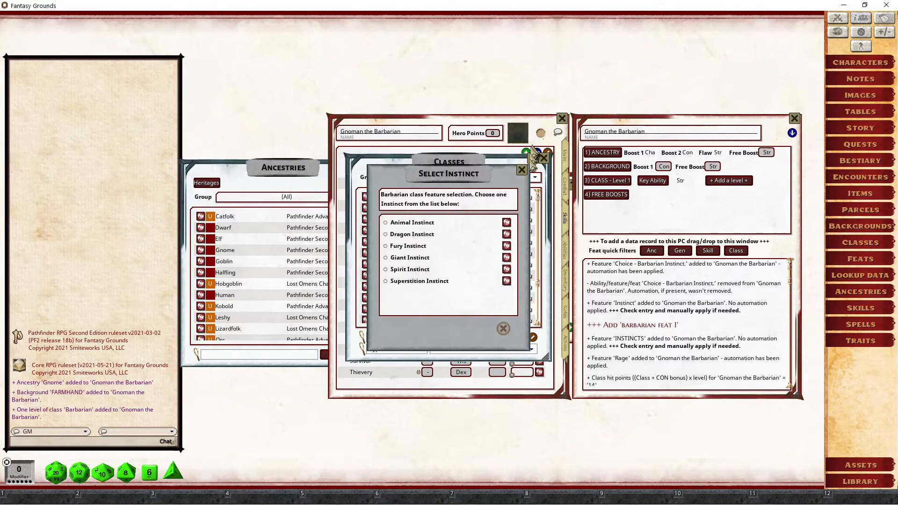
Reopen the Dragon Instinct record, check its features for available automation, and read the Draconic Rage feature's details
left_click(506, 234)
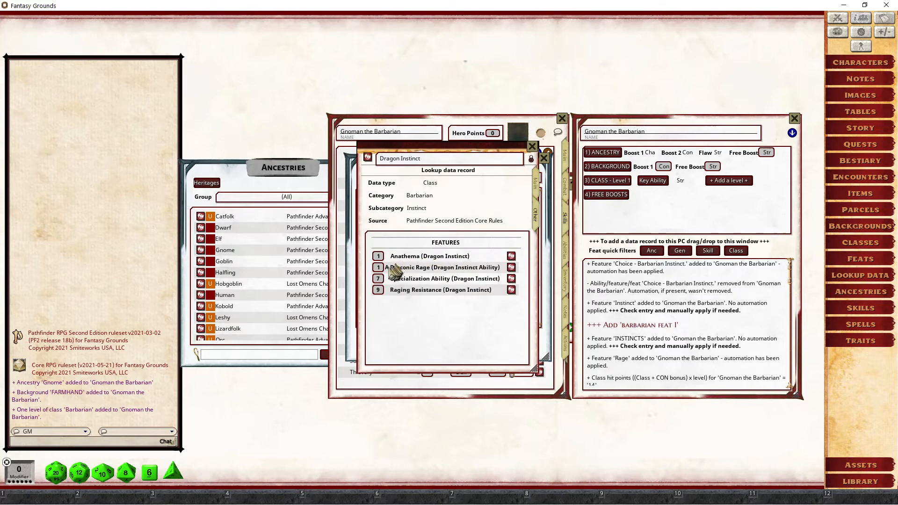
mouse_move(390, 271)
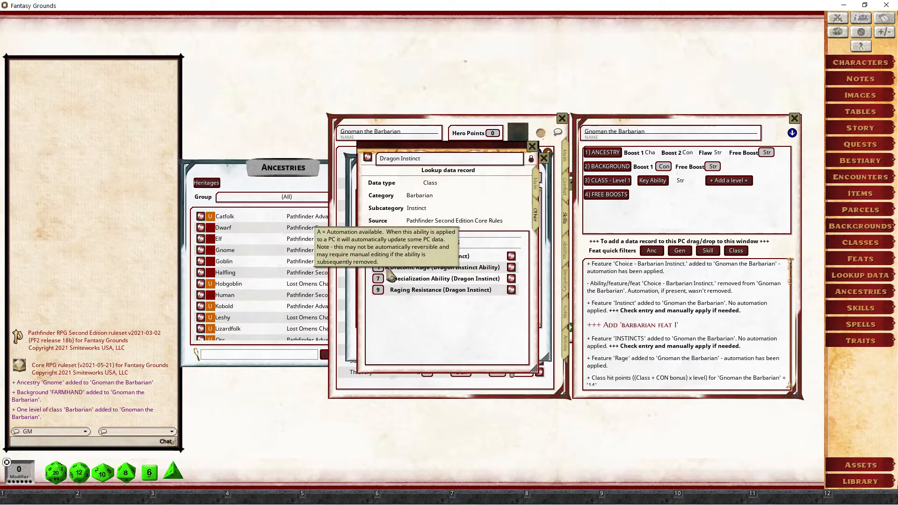
left_click(511, 267)
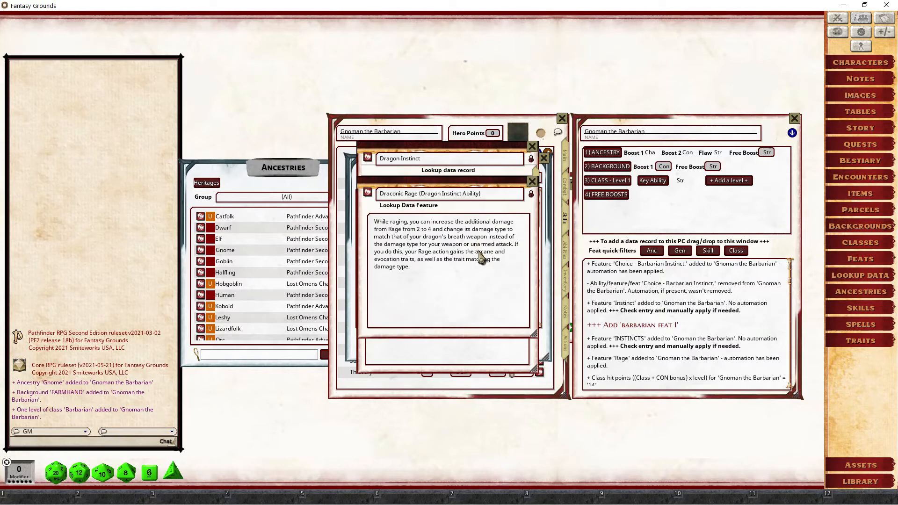
left_click(532, 182)
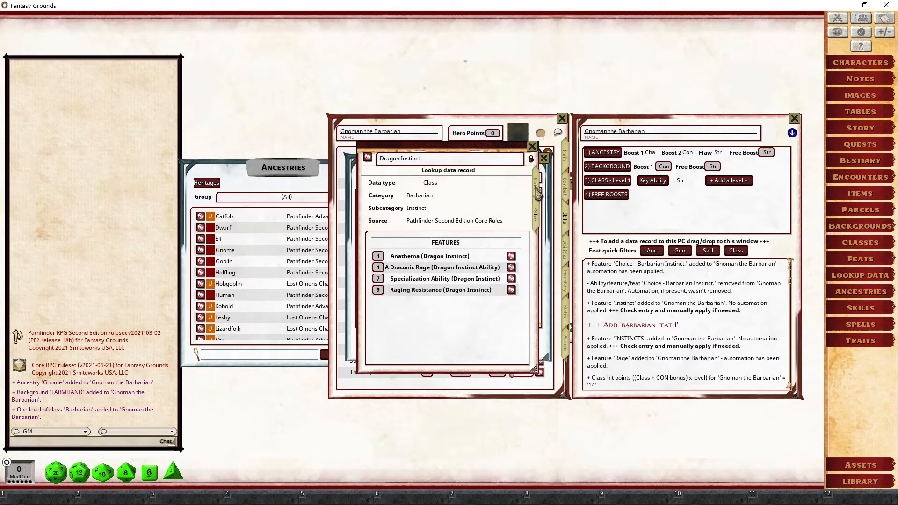
Study the dragon types and breath weapons in the Dragon Instinct's Table 3-4, and close the record
left_click(536, 185)
scroll(472, 247, "down", 3)
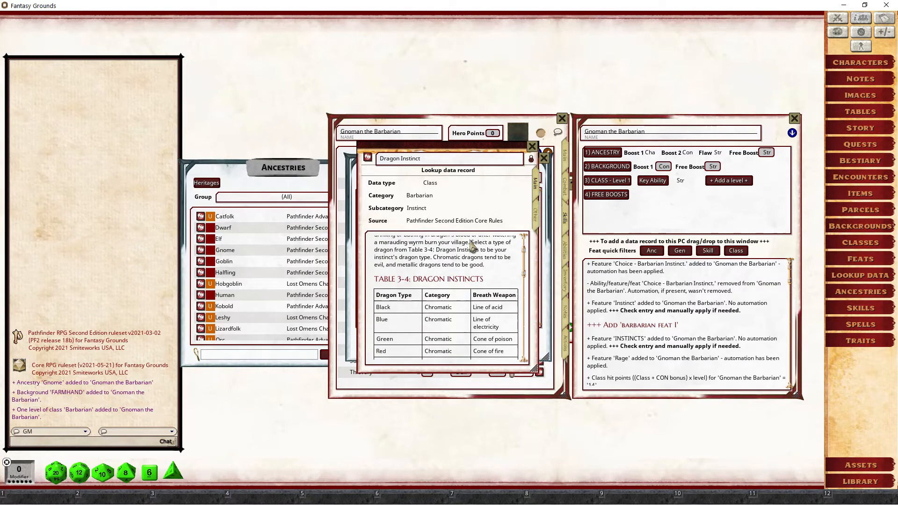
scroll(461, 323, "up", 3)
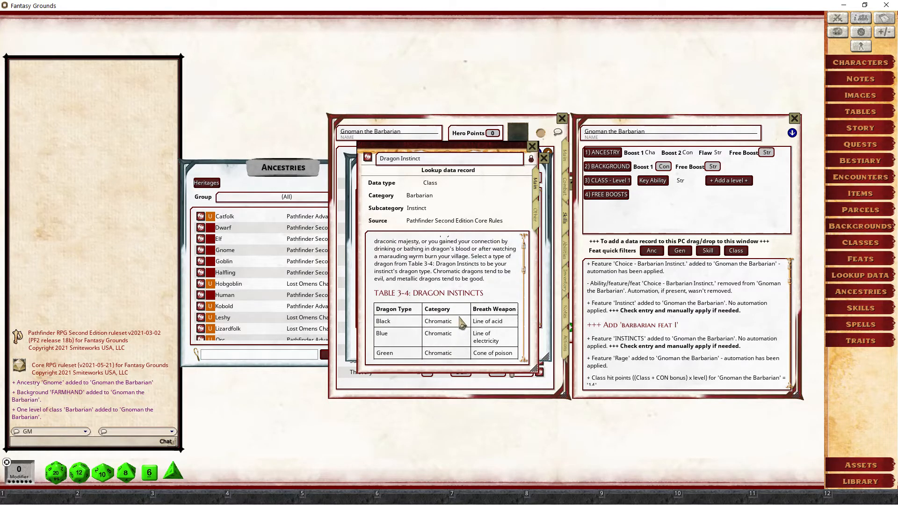
scroll(460, 312, "down", 6)
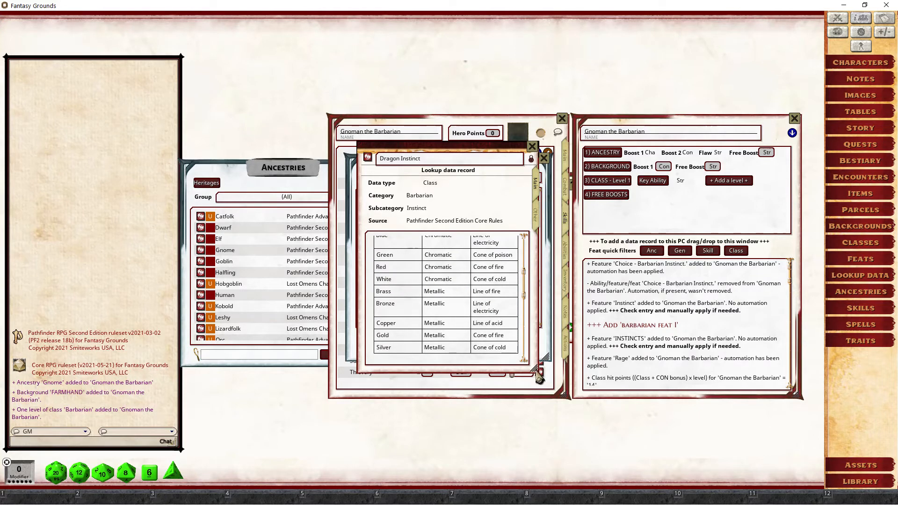
scroll(468, 294, "up", 6)
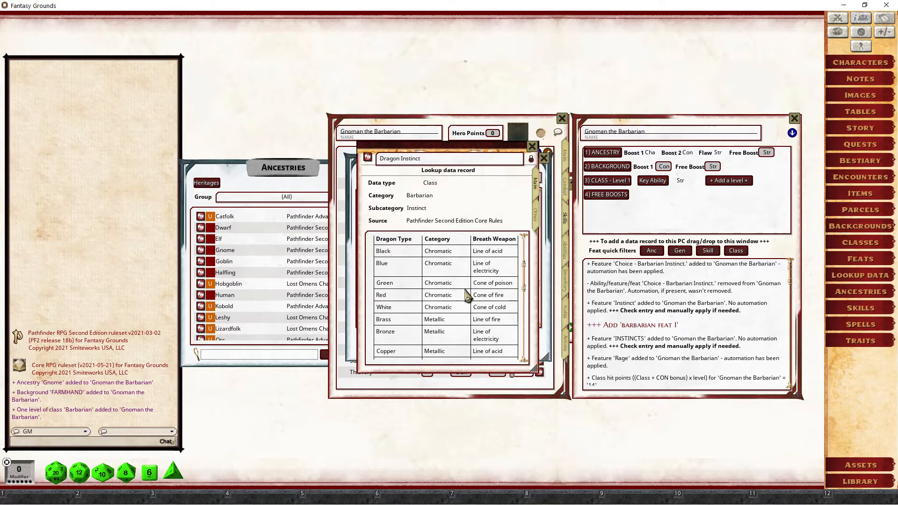
scroll(468, 299, "down", 6)
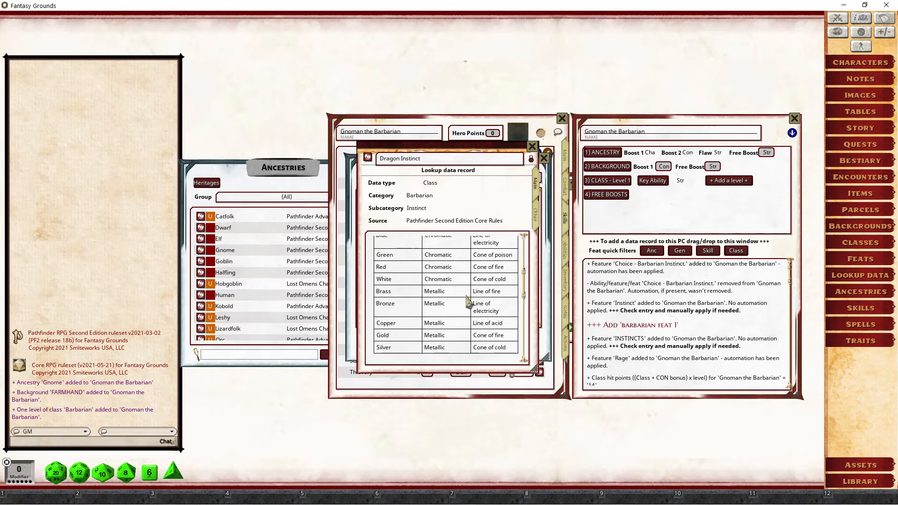
scroll(468, 302, "down", 3)
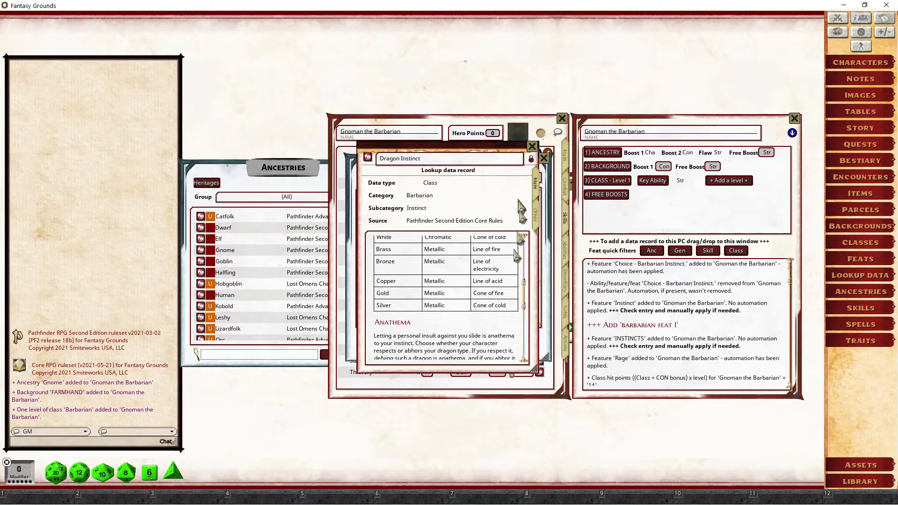
scroll(505, 290, "up", 6)
scroll(503, 280, "down", 5)
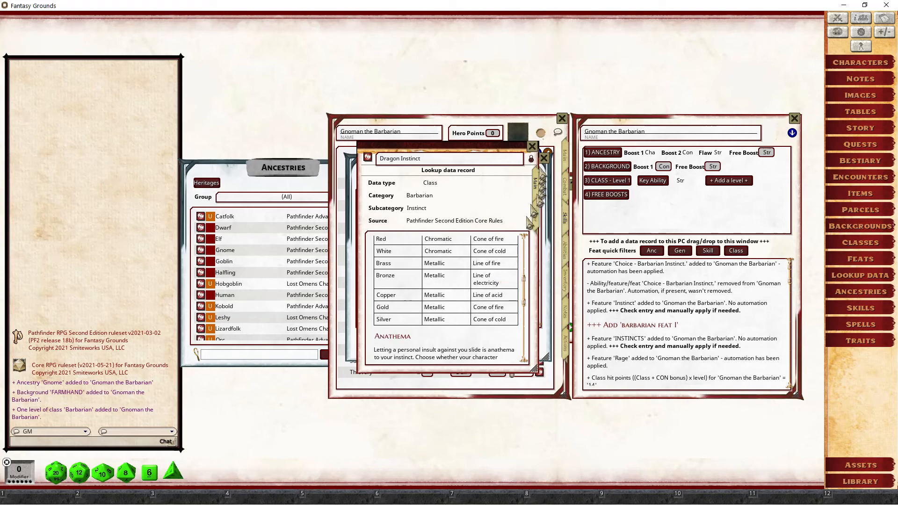
left_click(533, 147)
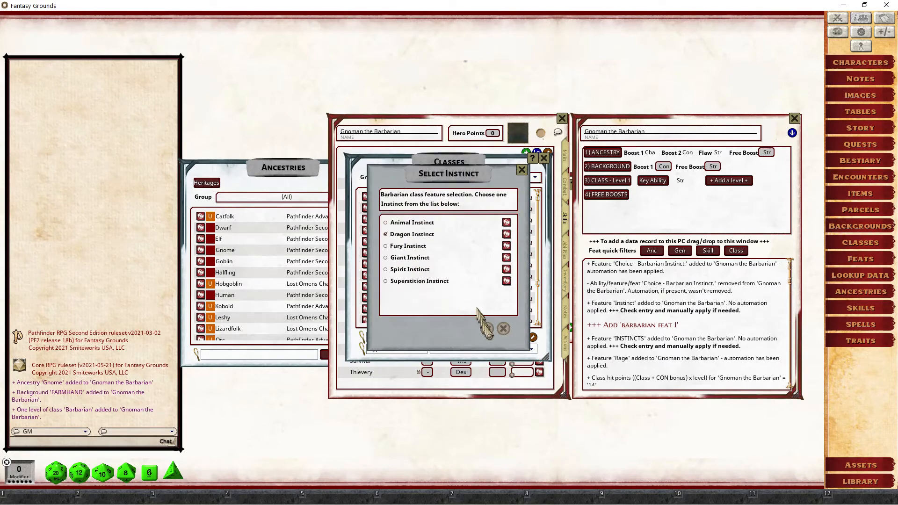
Choose Dragon Instinct as the barbarian's instinct with Gold Dragon as its dragon type, and close the classes list
left_click(487, 329)
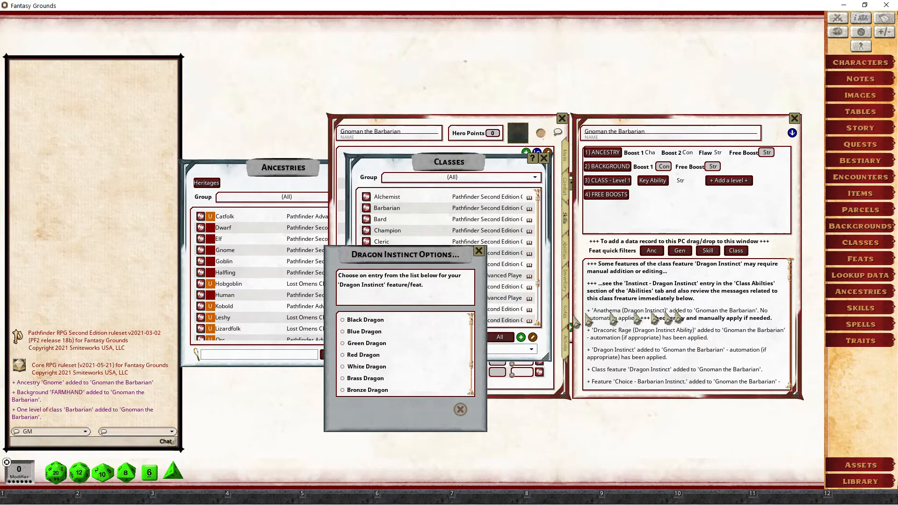
scroll(418, 346, "down", 3)
scroll(411, 346, "up", 3)
scroll(411, 347, "down", 3)
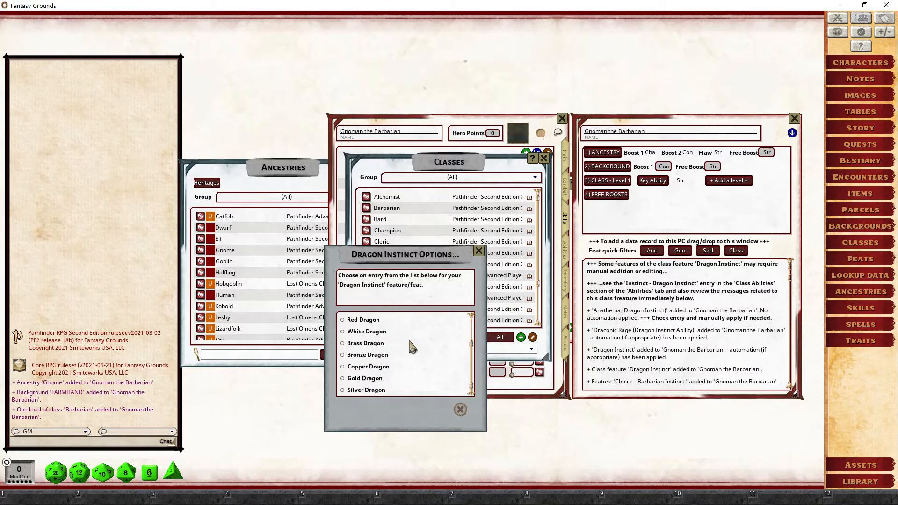
left_click(367, 379)
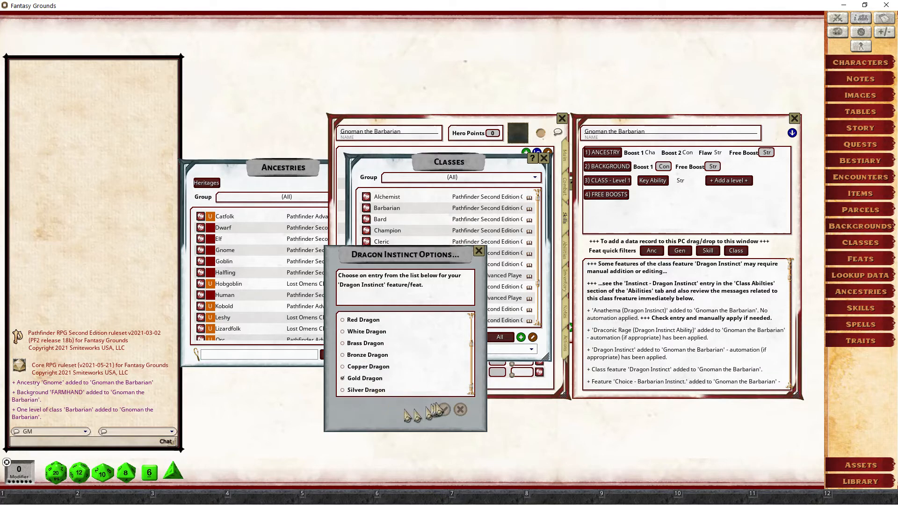
left_click(443, 405)
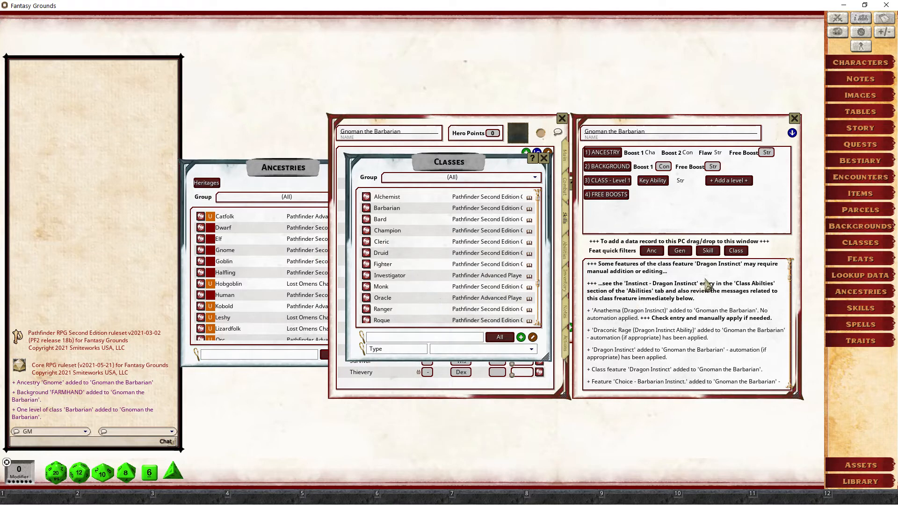
left_click(545, 159)
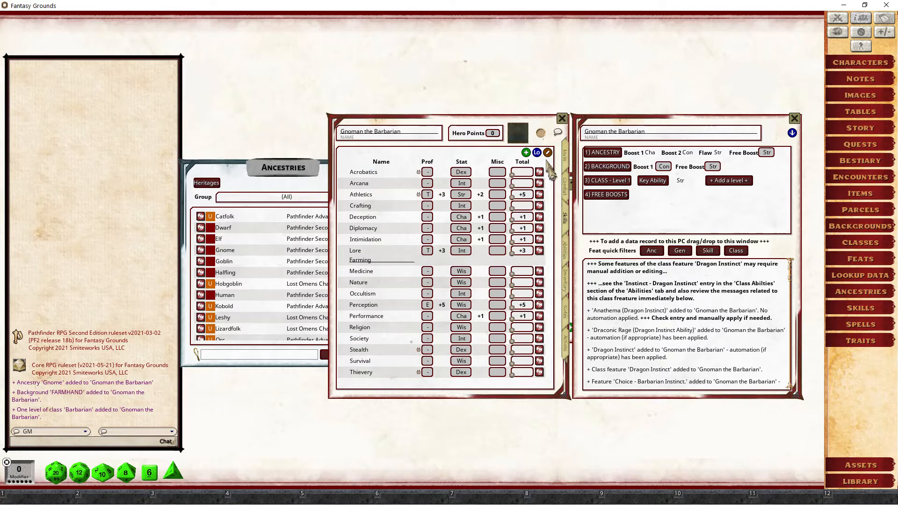
Inspect the details of the Rage and Draconic Rage character effects and the X-Ref variable that supplies the damage type
left_click(568, 199)
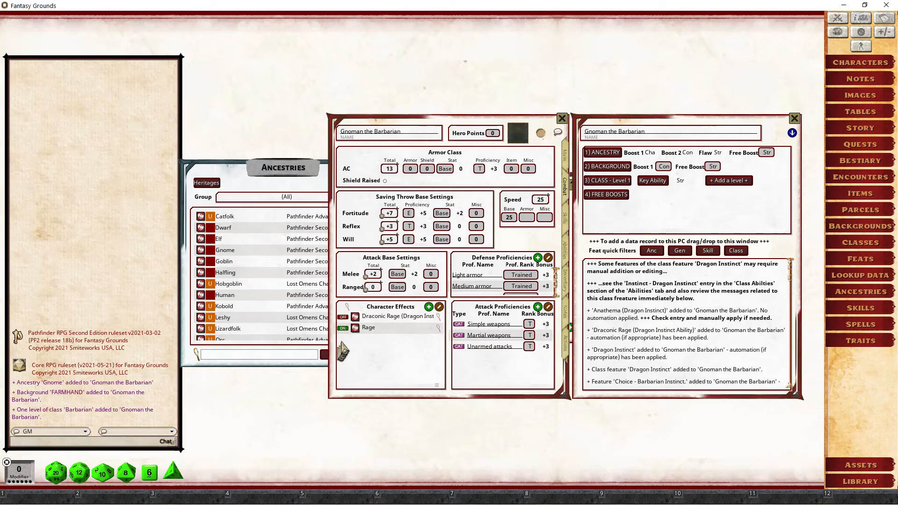
left_click(438, 329)
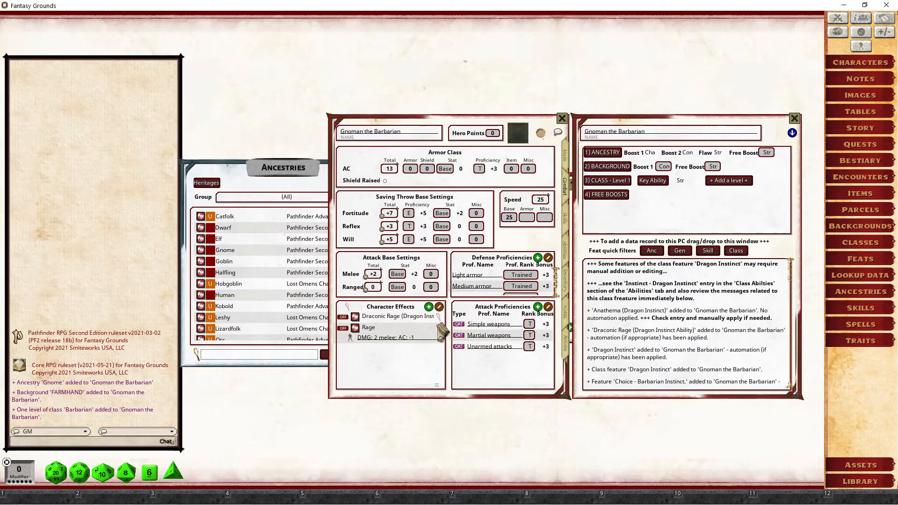
left_click(439, 318)
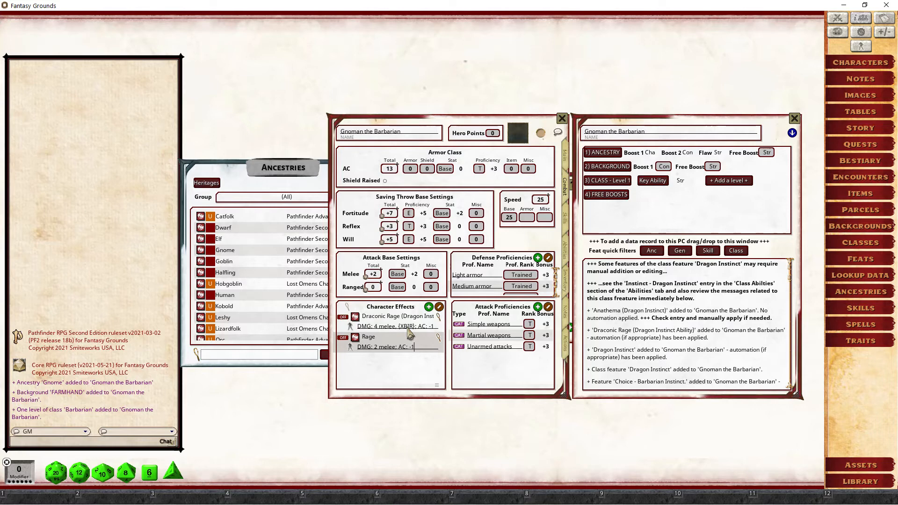
left_click(437, 386)
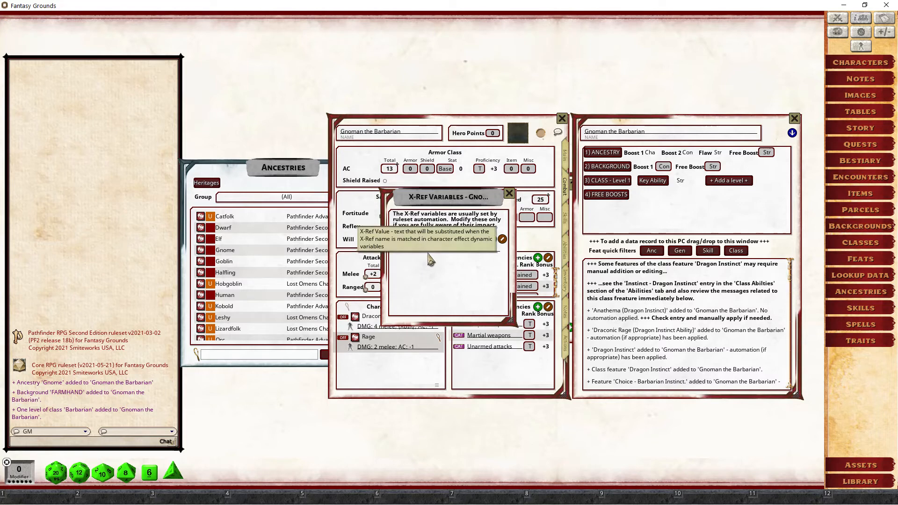
left_click_drag(432, 267, 605, 353)
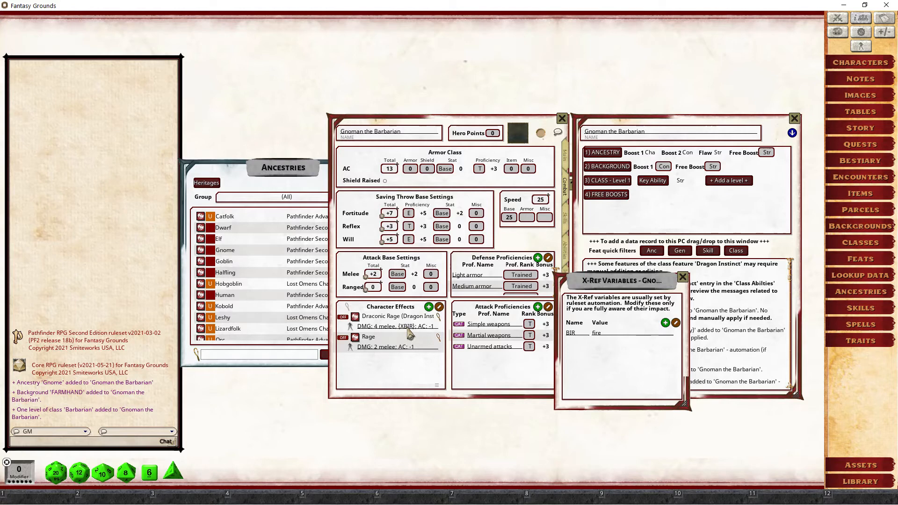
left_click(682, 277)
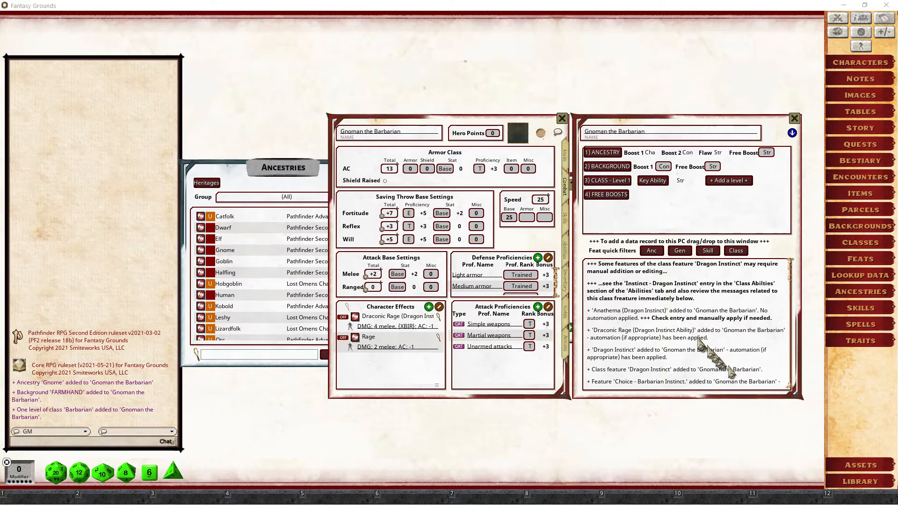
Check the class skill training instructions in the tracker's log and set Intimidation, Nature, Survival and Performance to trained
scroll(667, 324, "down", 5)
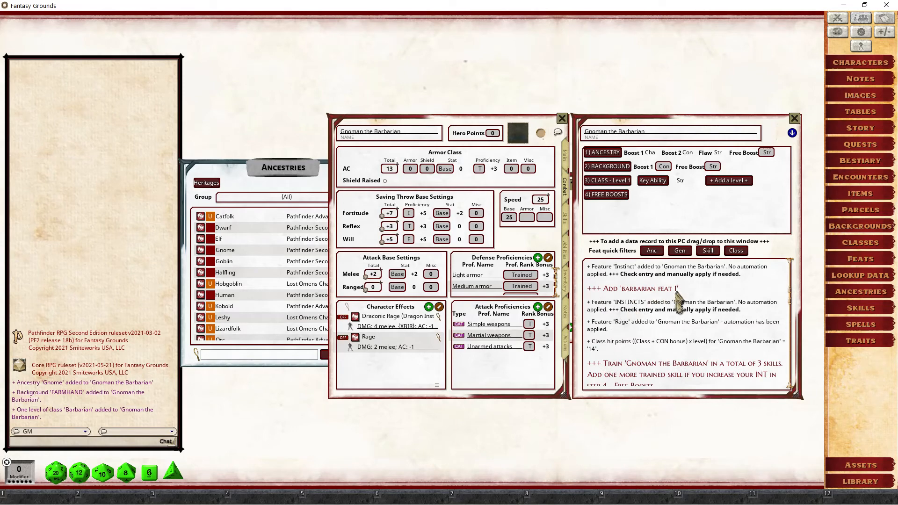
scroll(674, 318, "down", 3)
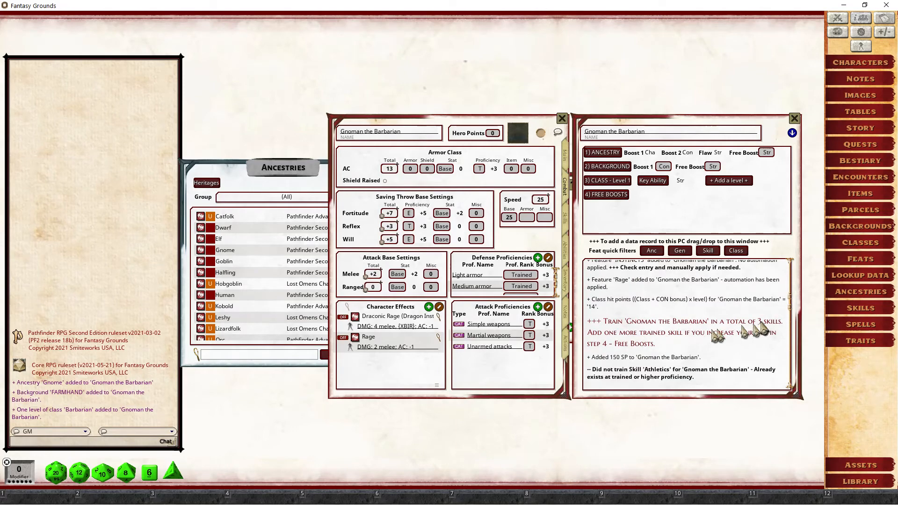
scroll(753, 333, "down", 3)
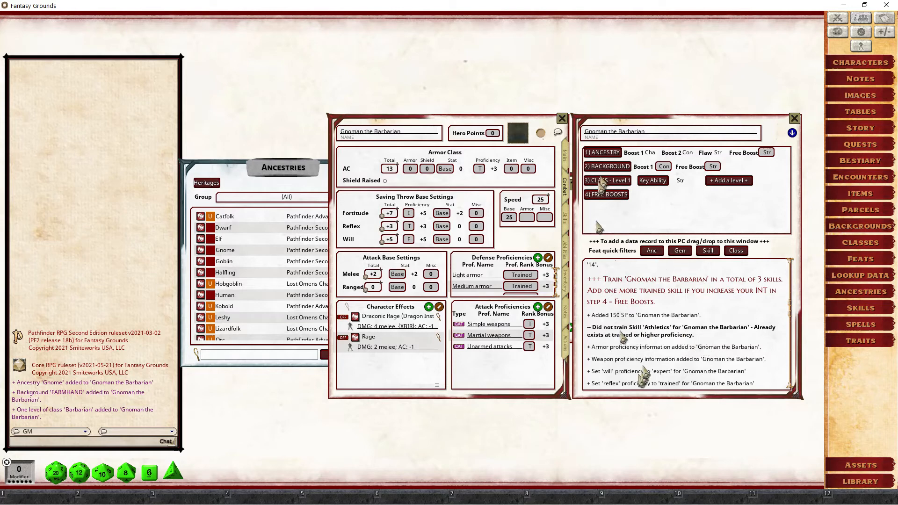
left_click(566, 218)
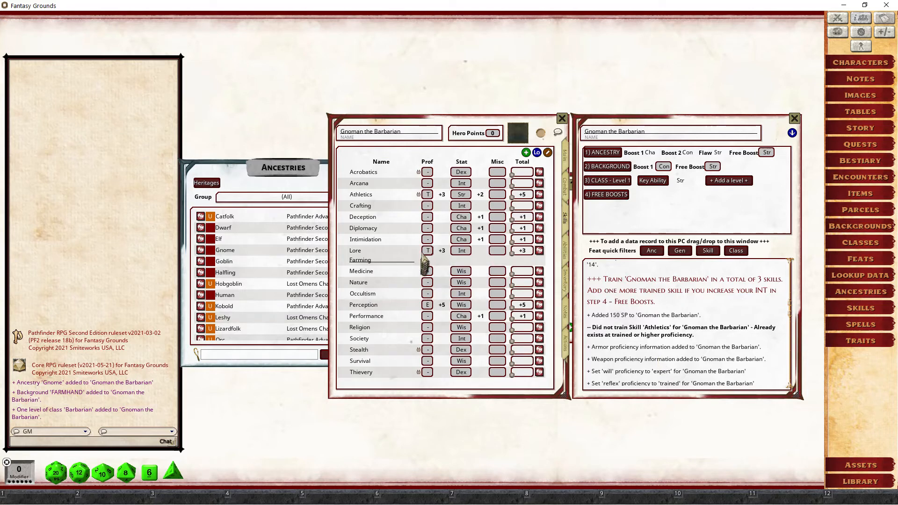
left_click(427, 239)
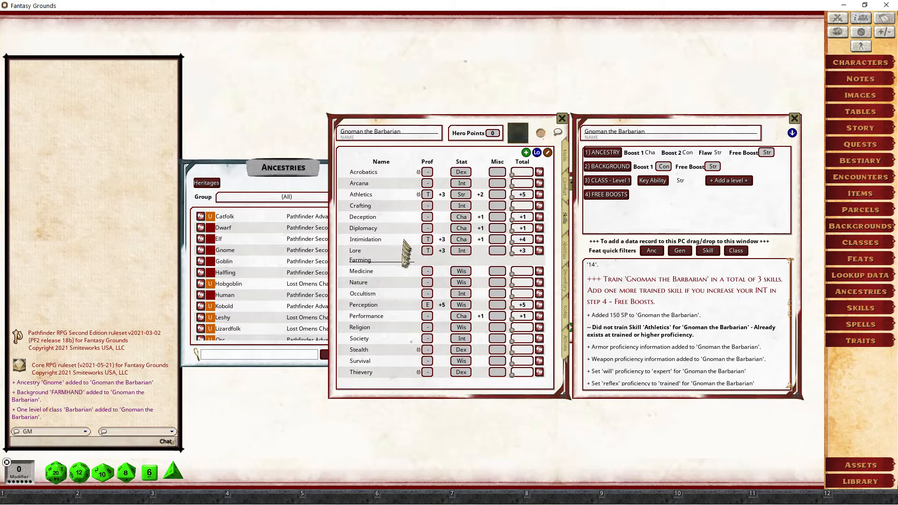
left_click(427, 282)
left_click(427, 360)
left_click(427, 315)
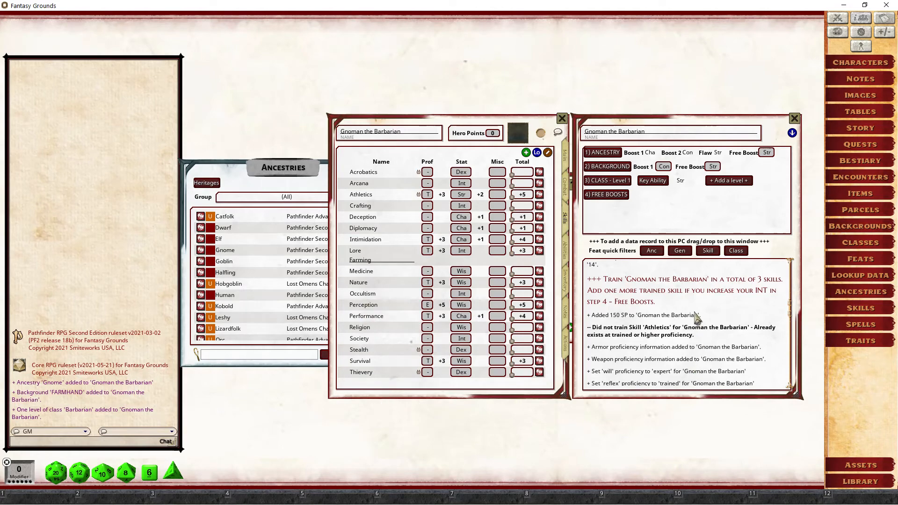
Check the log's feat instructions, list the eligible gnome ancestry feats and read the Grim Insight feat's details
scroll(698, 318, "up", 3)
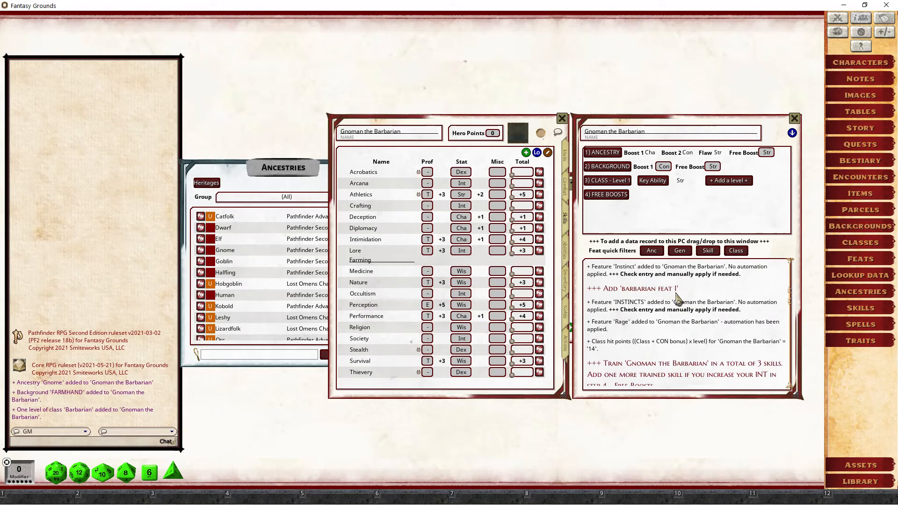
scroll(678, 298, "down", 5)
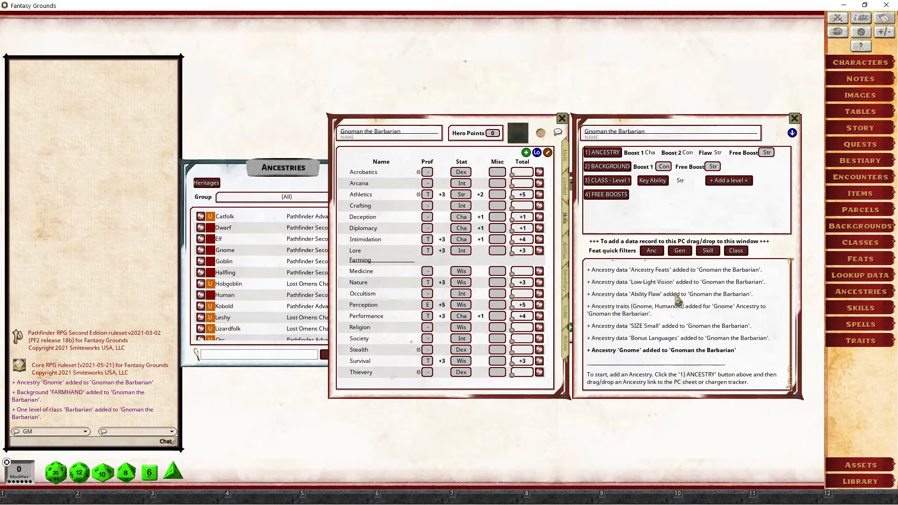
scroll(677, 306, "up", 4)
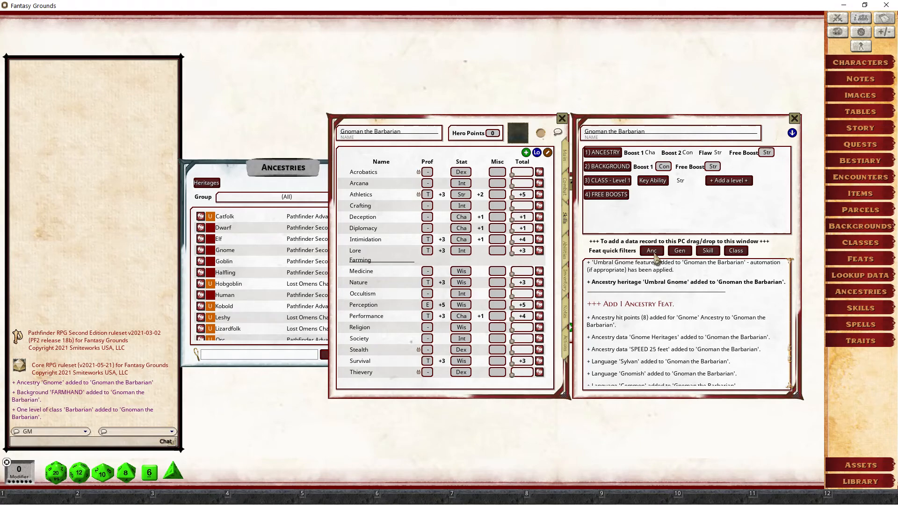
left_click(651, 250)
left_click_drag(664, 164, 362, 59)
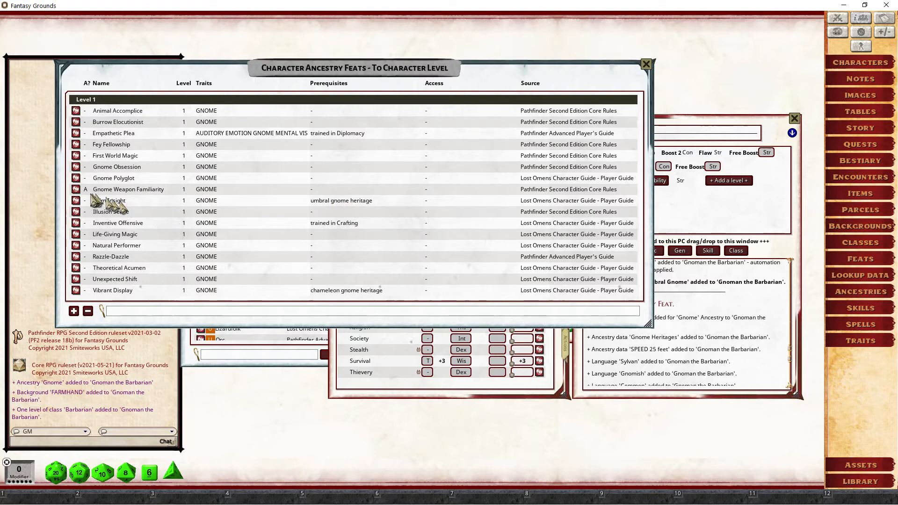
left_click(76, 201)
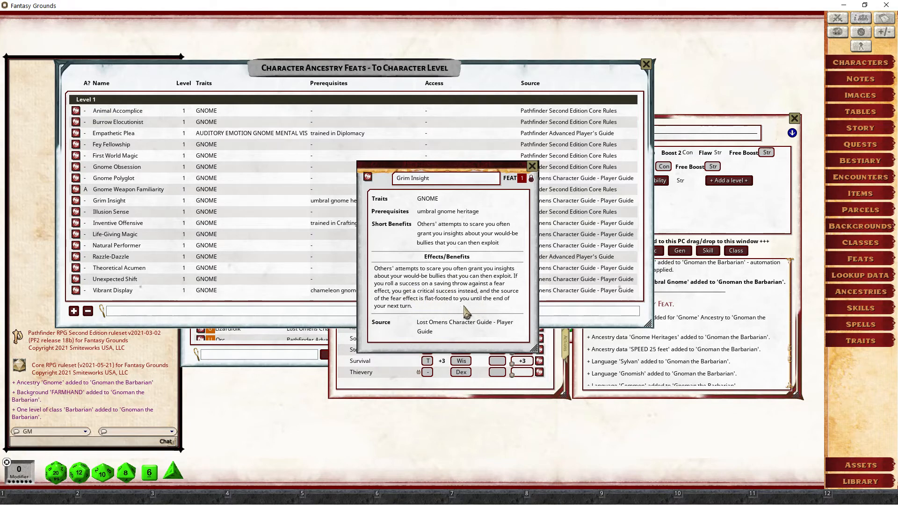
left_click(532, 166)
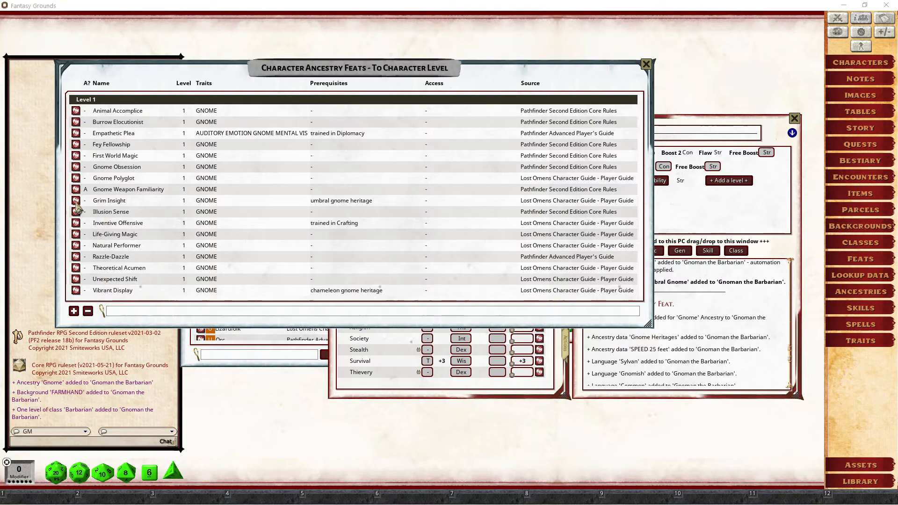
Add the Grim Insight ancestry feat to the character and close the ancestry feats list
left_click_drag(76, 202, 773, 291)
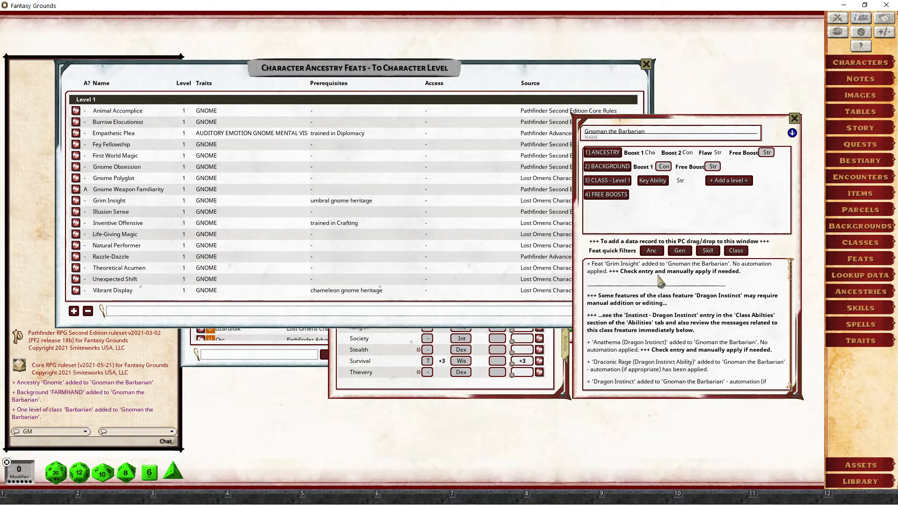
left_click_drag(705, 127, 734, 146)
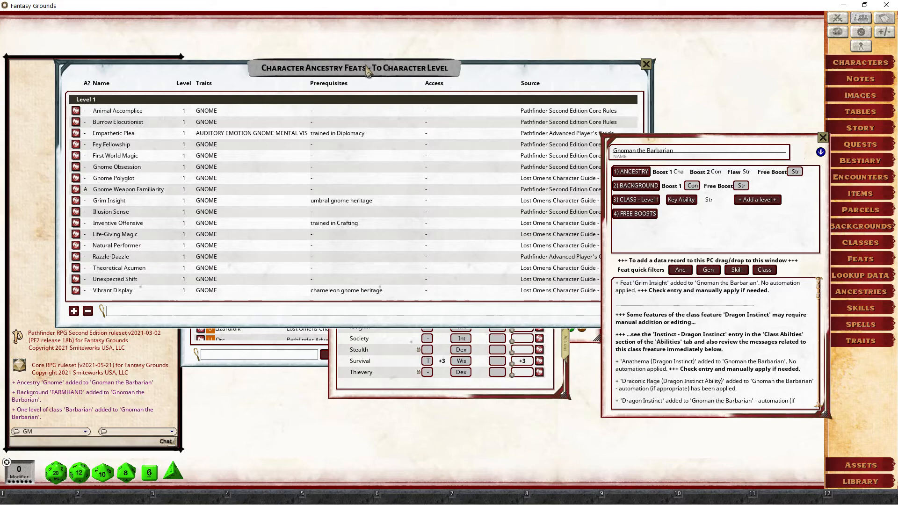
left_click(646, 64)
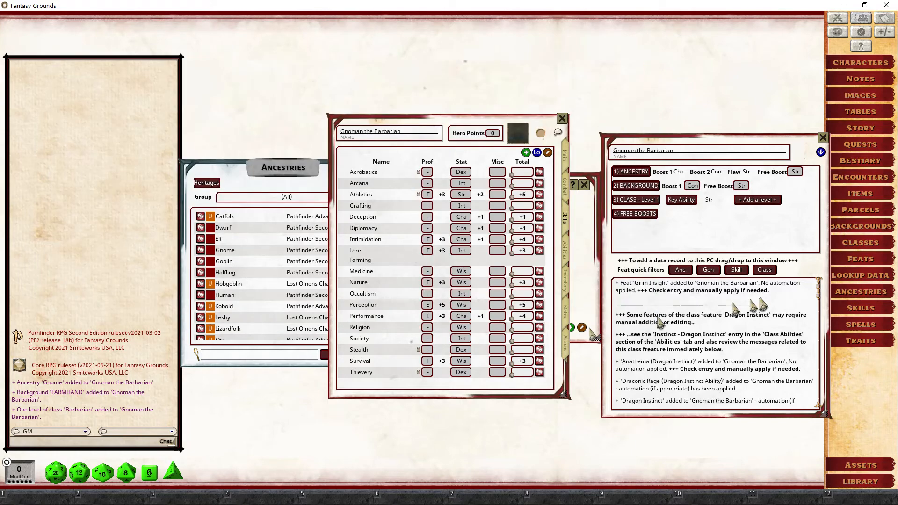
List the barbarian class feats available at level 1 and read the details of Draconic Arrogance
left_click(767, 275)
left_click_drag(650, 294, 337, 208)
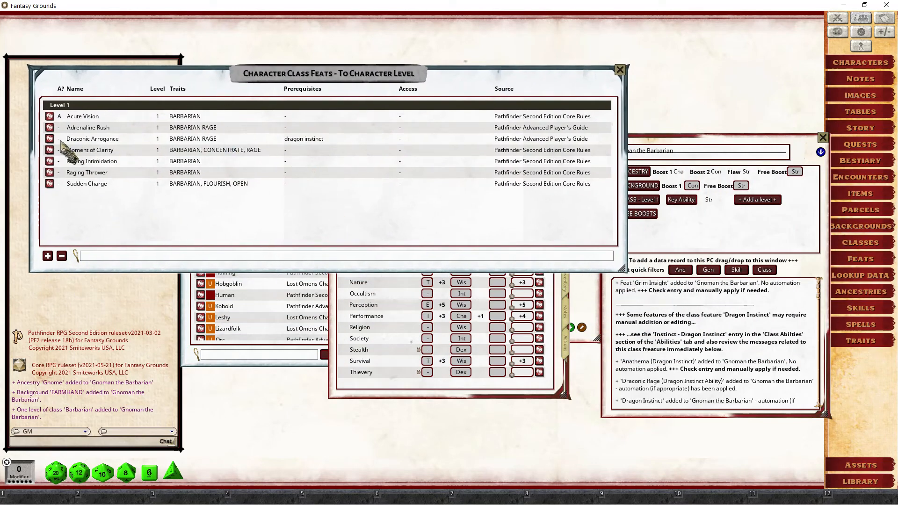
left_click(51, 139)
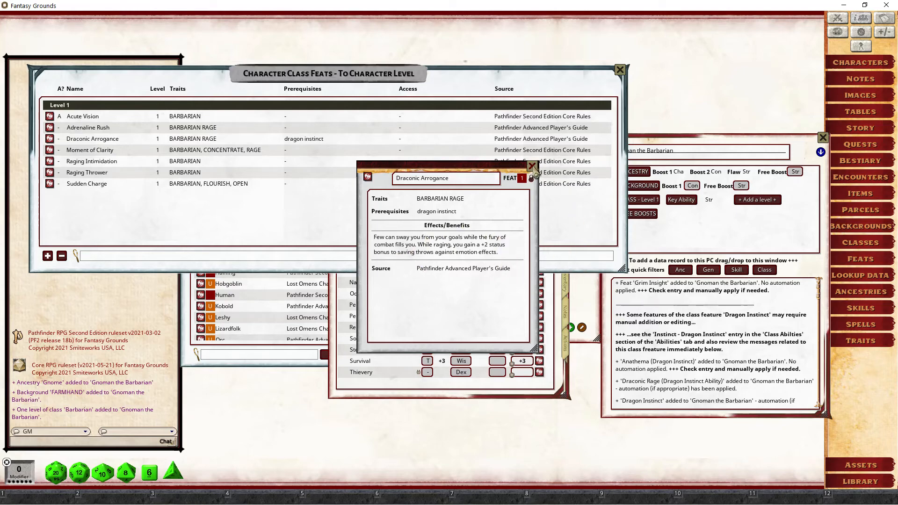
left_click(533, 167)
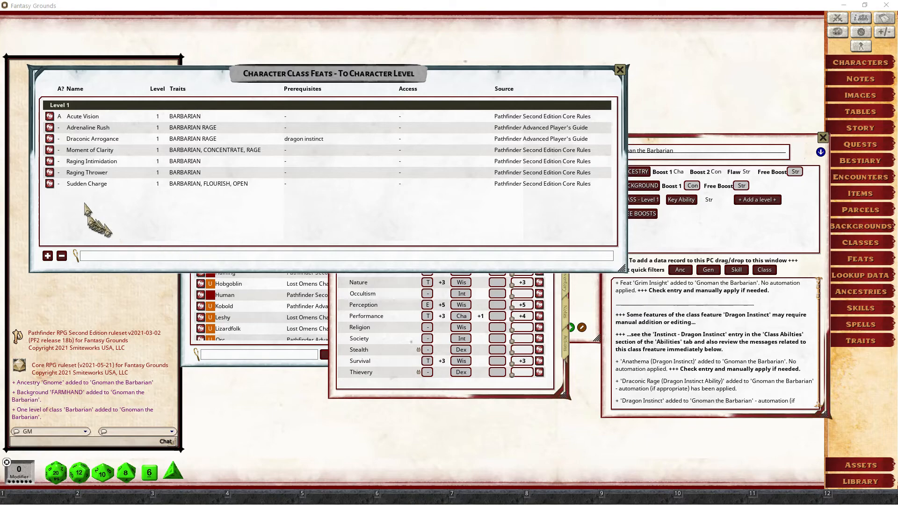
Review the Raging Intimidation class feat beside the character's skills, add it to the character and close its record
left_click(50, 161)
left_click_drag(471, 328, 269, 393)
left_click(388, 387)
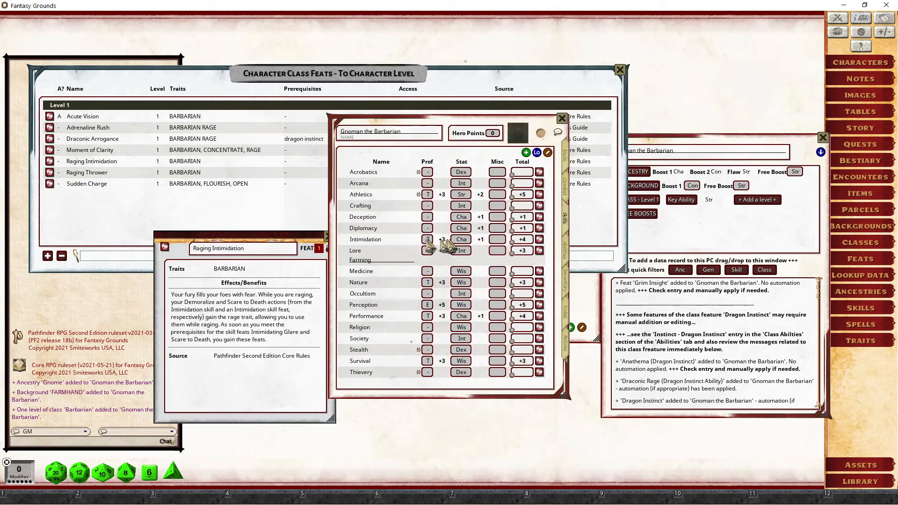
left_click(216, 380)
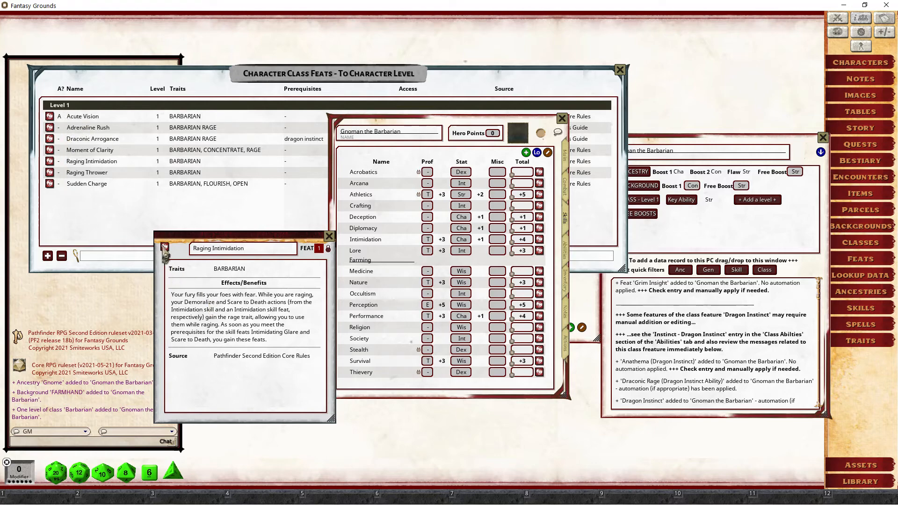
left_click_drag(166, 248, 696, 330)
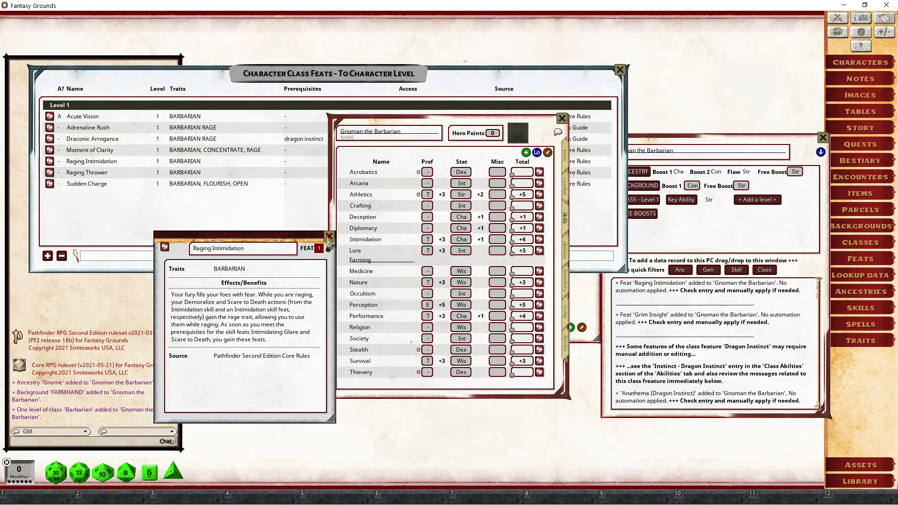
left_click(329, 236)
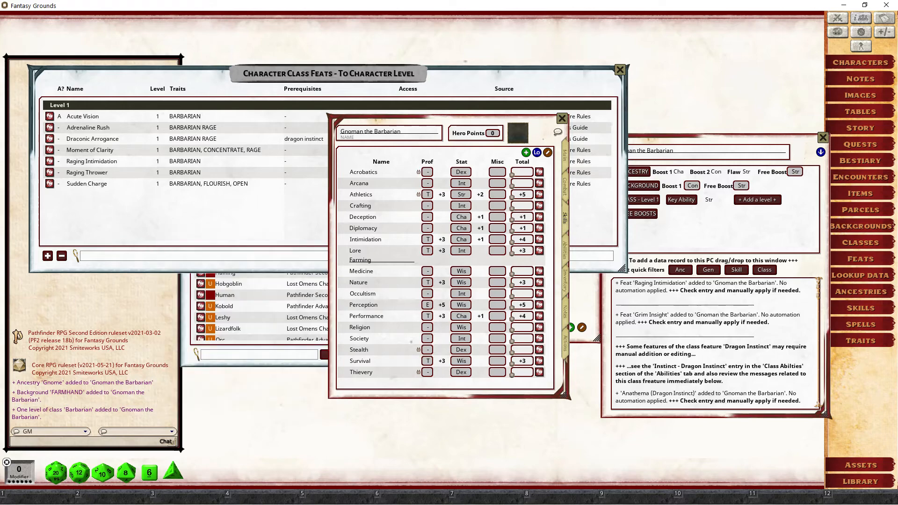
Check the log for outstanding instructions and apply the four free ability boosts to Strength, Dexterity, Constitution and Charisma
left_click(744, 337)
scroll(744, 337, "down", 5)
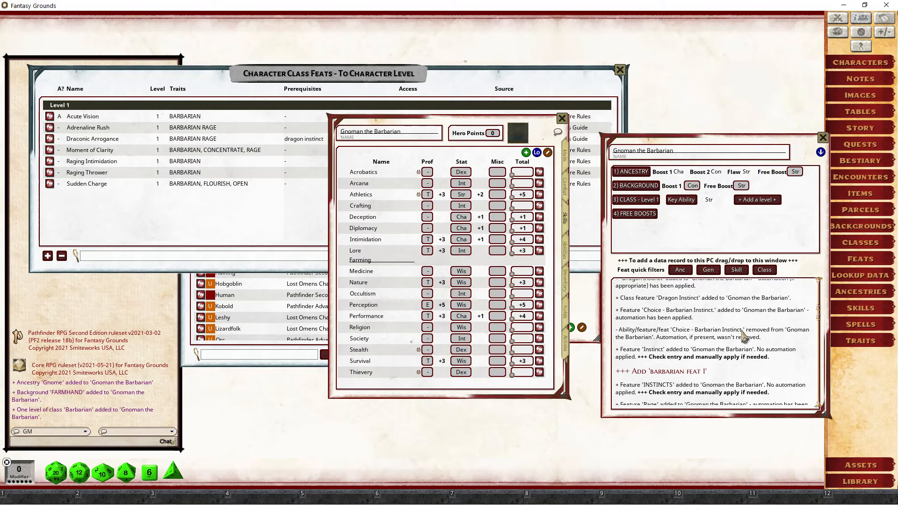
scroll(709, 322, "down", 1)
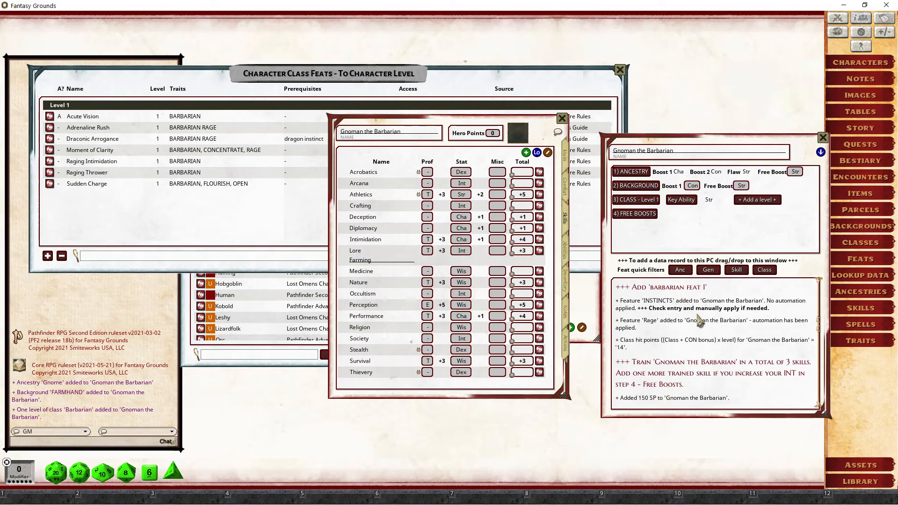
scroll(706, 372, "down", 8)
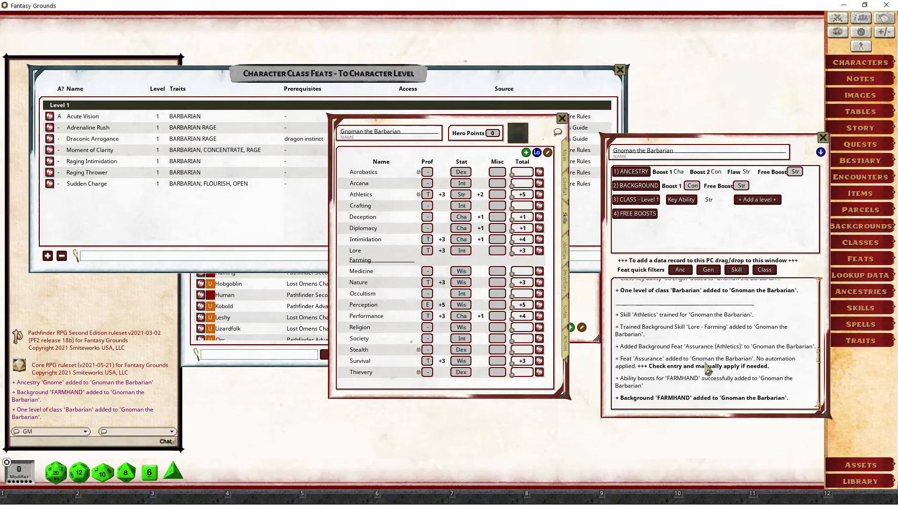
scroll(705, 364, "down", 1)
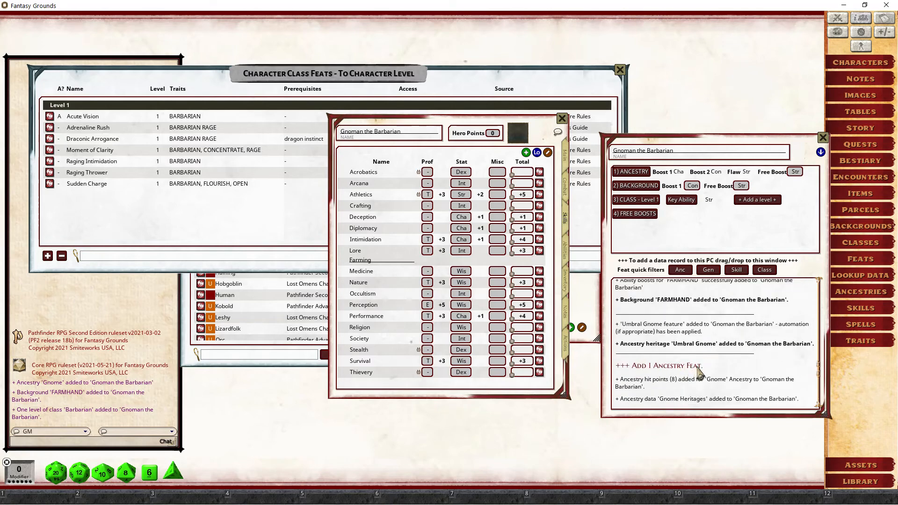
scroll(699, 373, "down", 6)
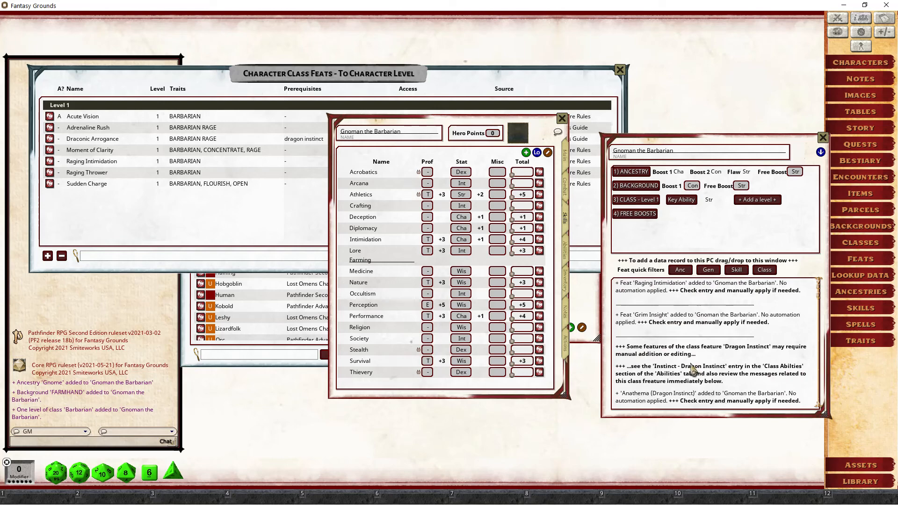
left_click(647, 216)
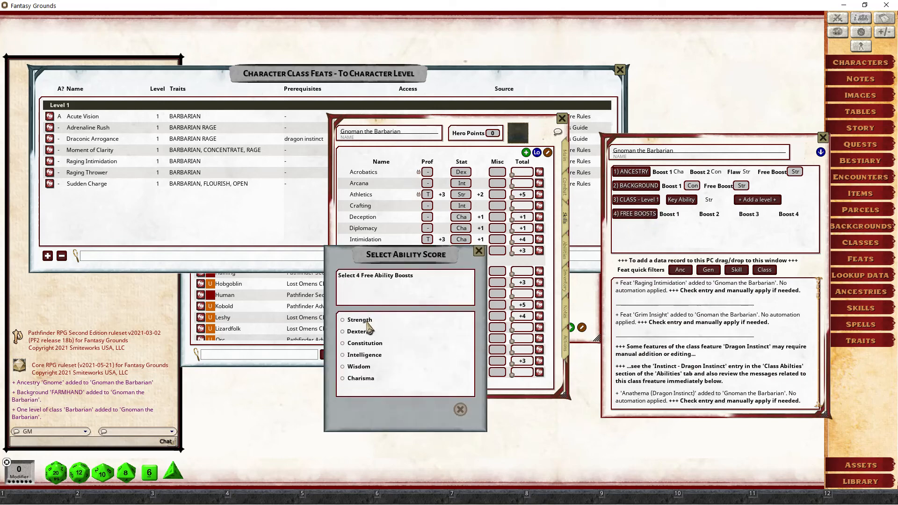
left_click(372, 344)
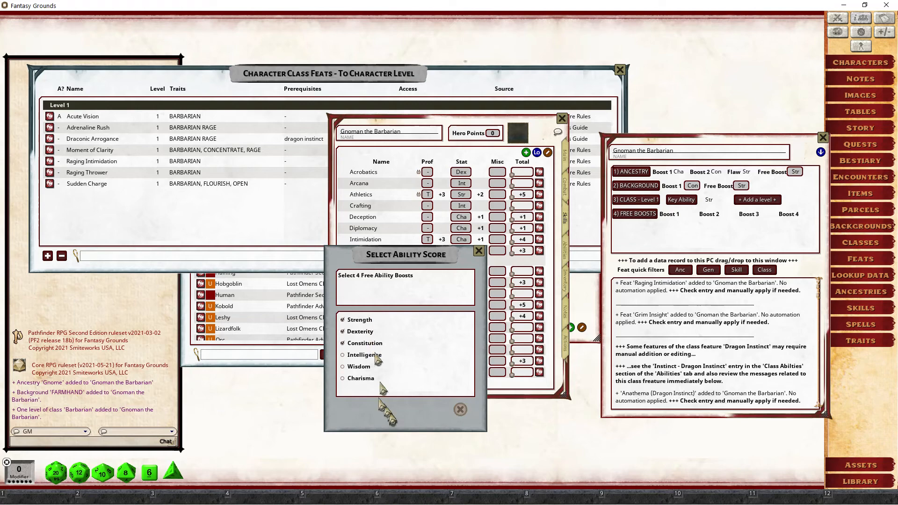
left_click(360, 379)
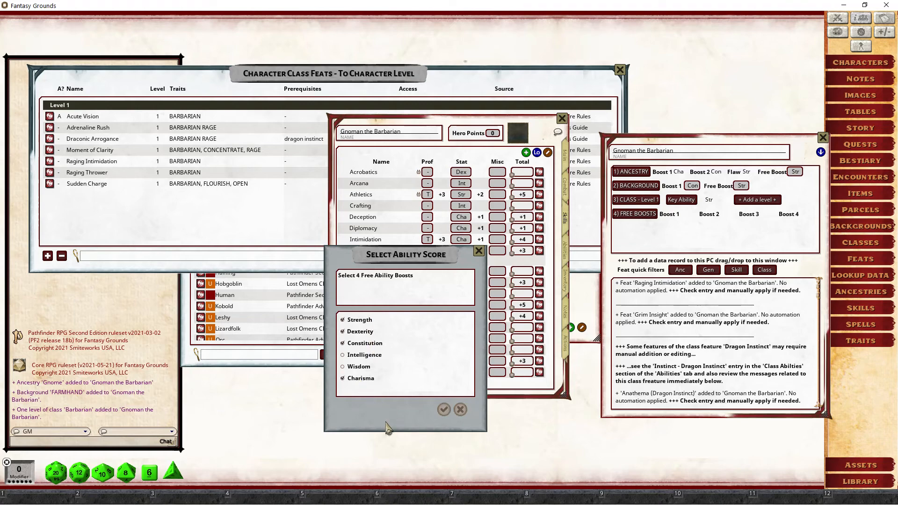
left_click(445, 411)
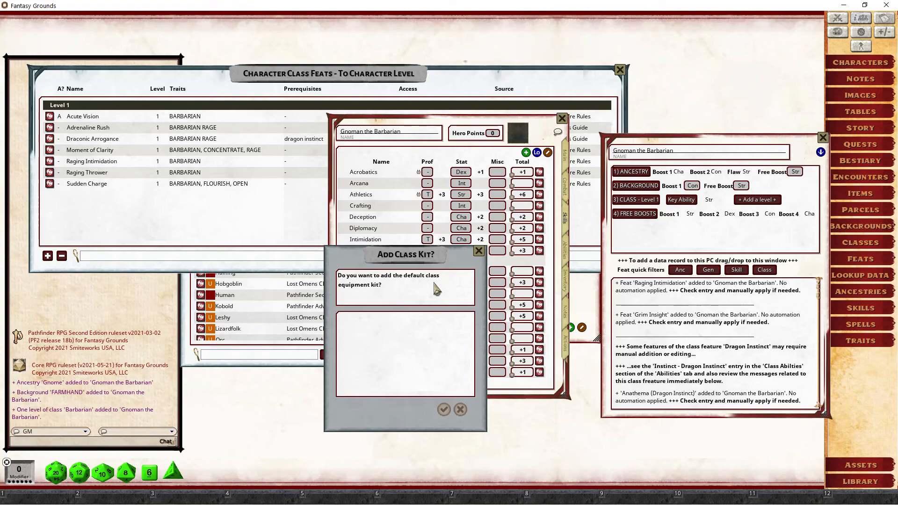
Look up the Barbarian class kit in the Equipment chapter of the Core Rules reference manual and close the library
left_click(860, 482)
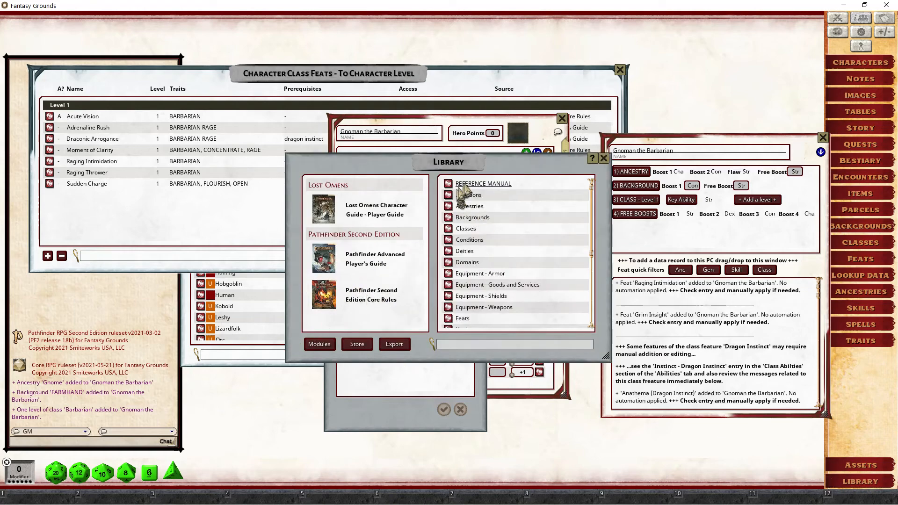
left_click(465, 183)
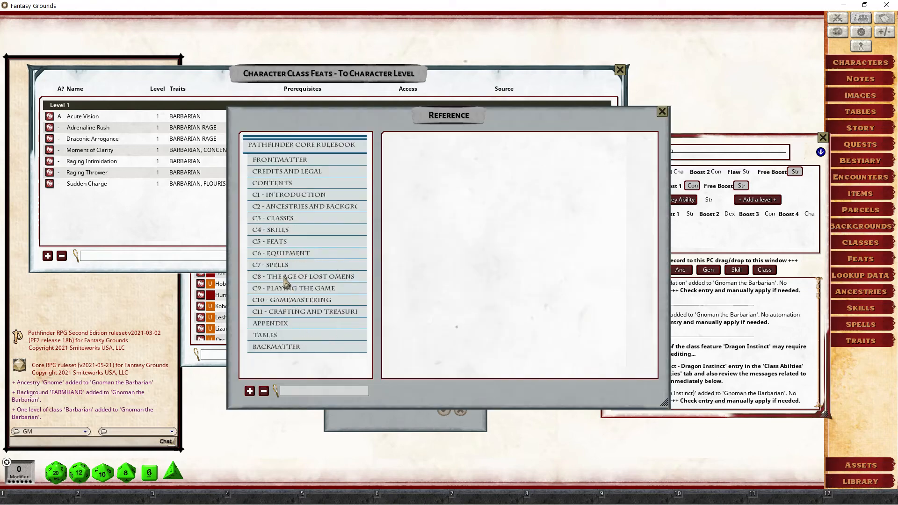
left_click(285, 255)
scroll(326, 316, "down", 3)
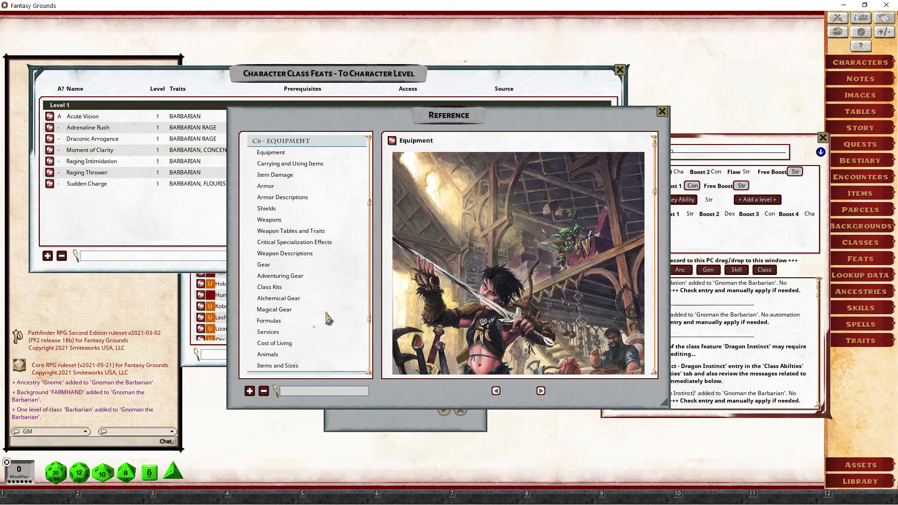
left_click(278, 287)
scroll(564, 276, "down", 5)
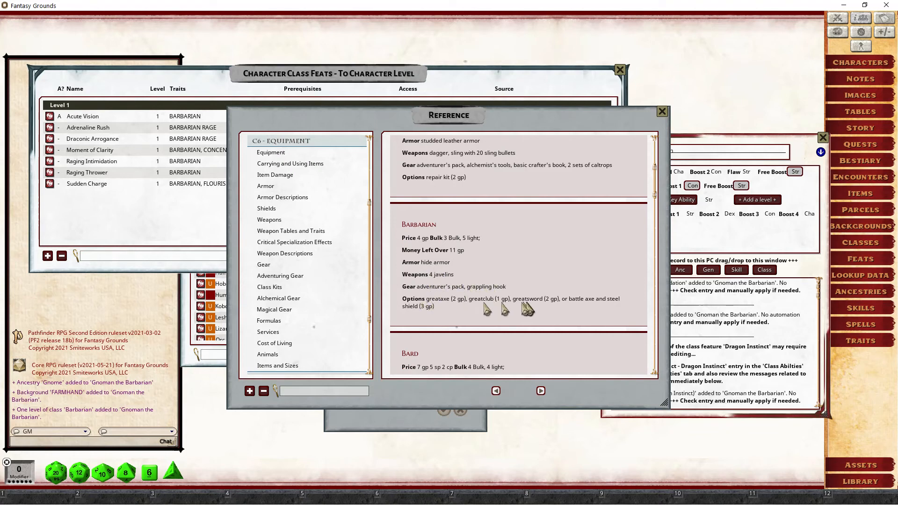
left_click_drag(419, 121, 221, 192)
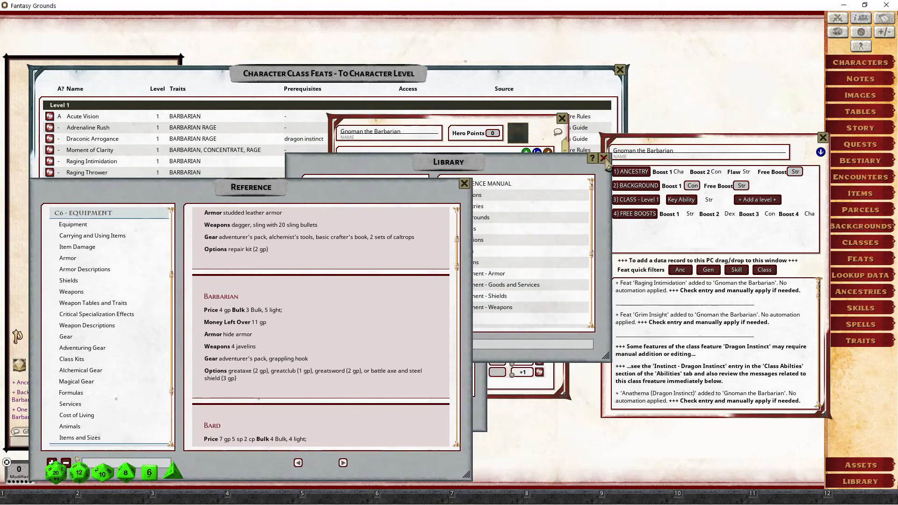
left_click(604, 158)
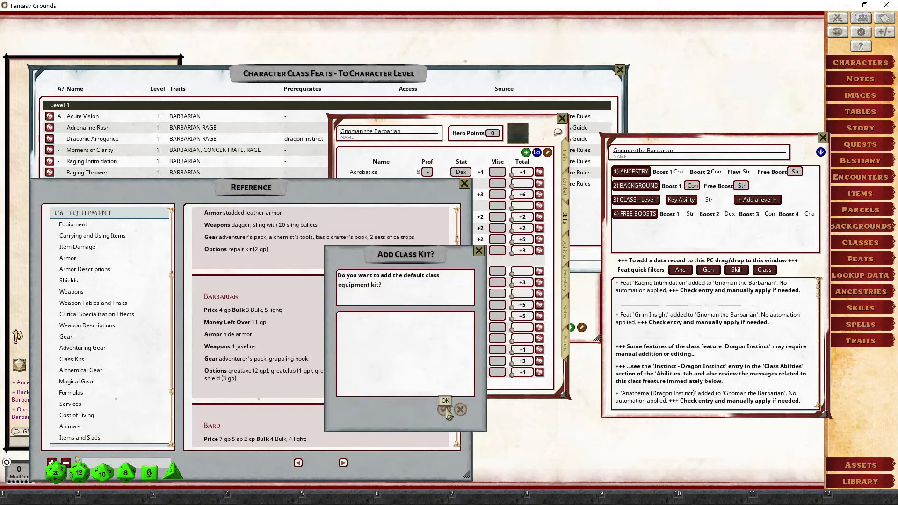
Add the default Barbarian class kit with the greatsword (2 gp) option and show the character's inventory
left_click(444, 410)
left_click_drag(414, 257, 566, 235)
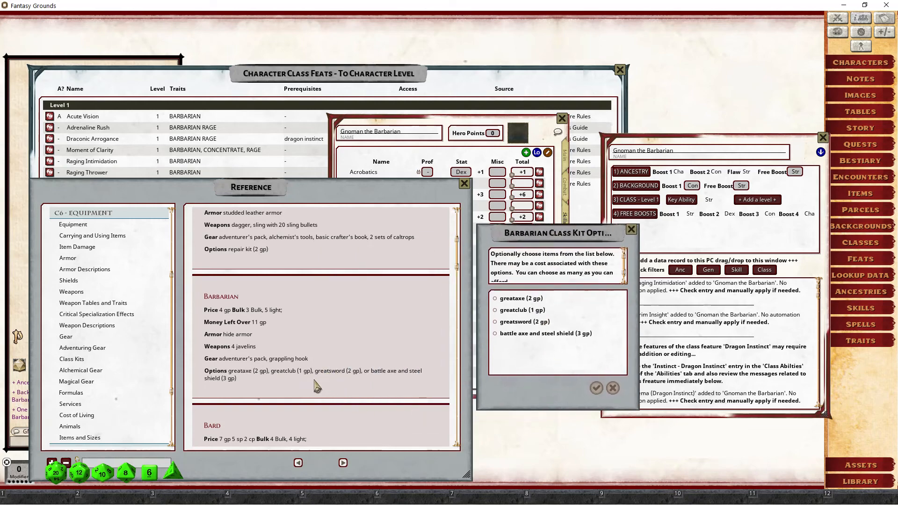
left_click(508, 322)
left_click(596, 389)
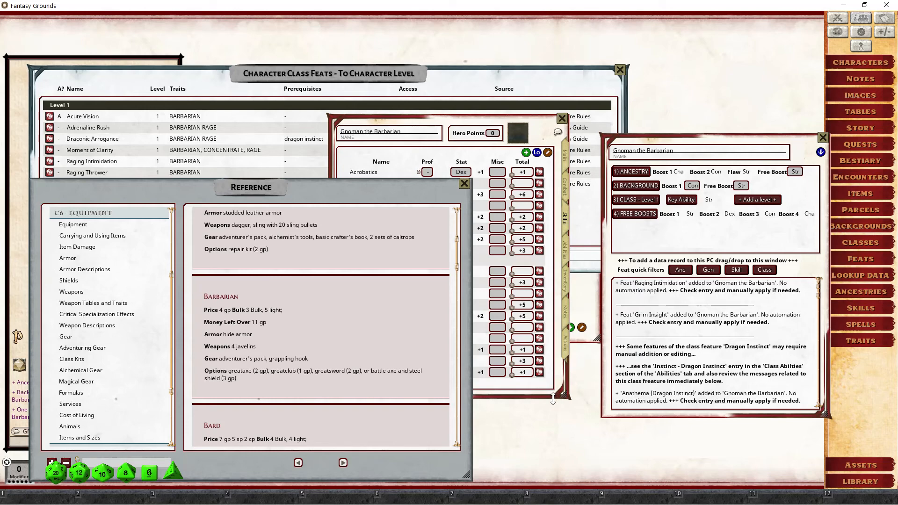
left_click(540, 141)
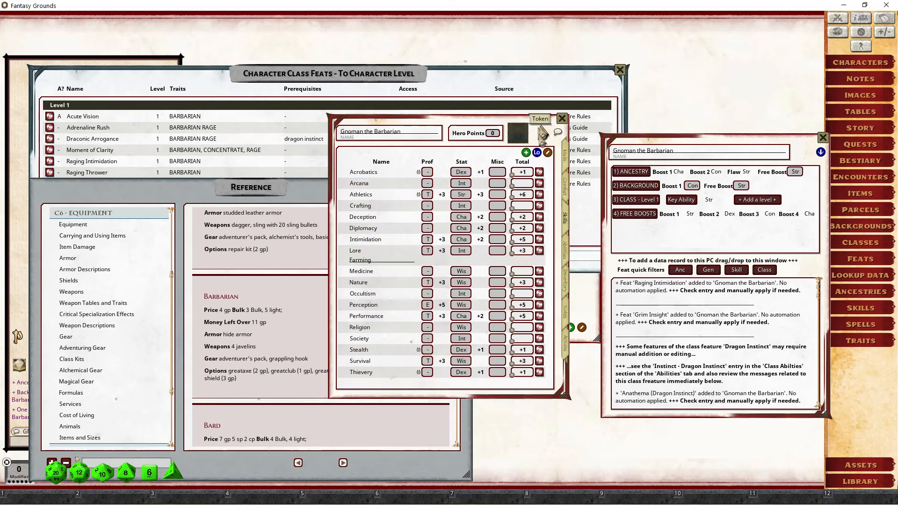
left_click(568, 292)
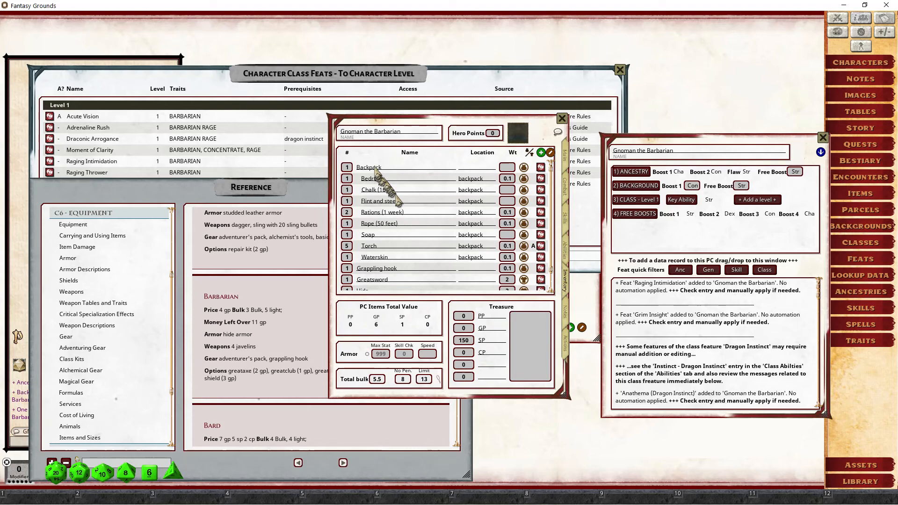
Review the character's remaining inventory and treasure, the weapon actions, the greatsword's details and the combat settings
scroll(399, 180, "down", 2)
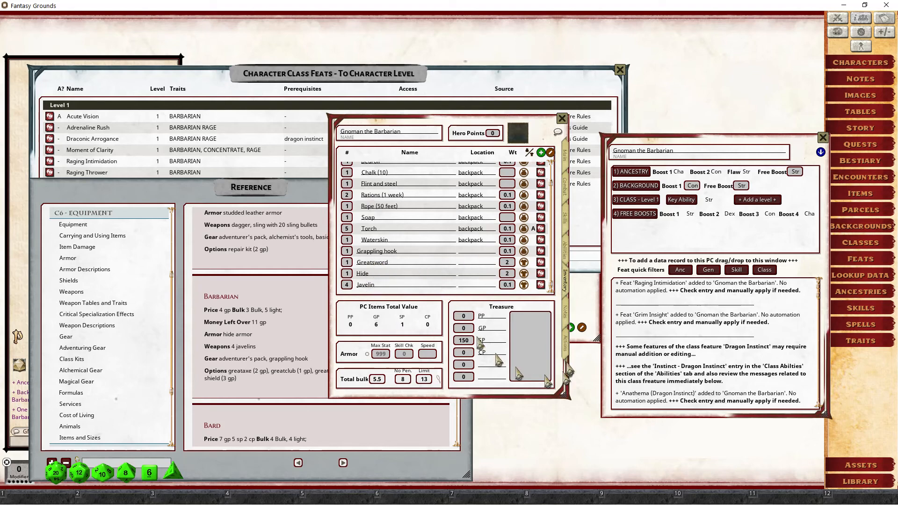
left_click(566, 348)
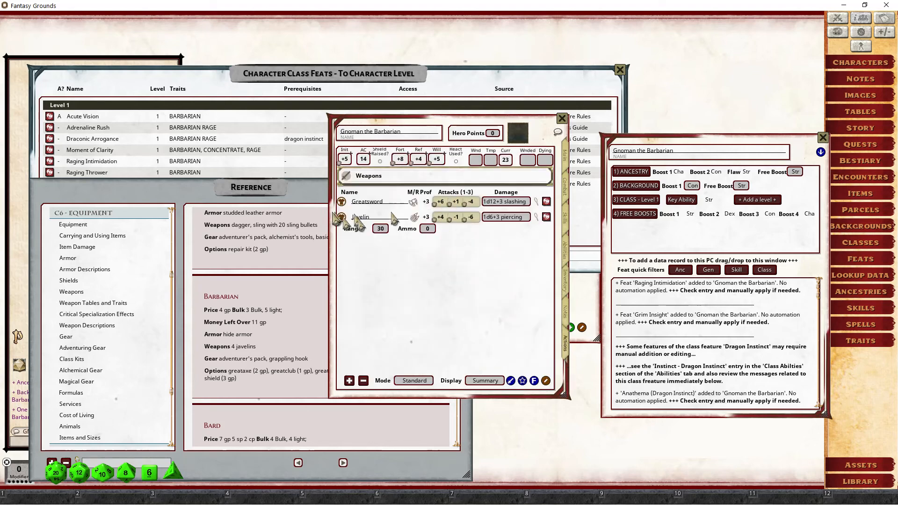
left_click(547, 201)
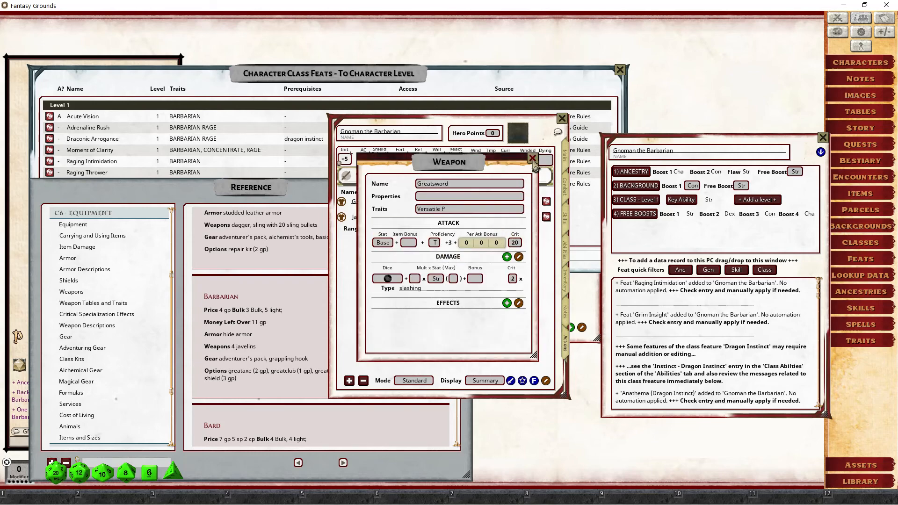
left_click(532, 159)
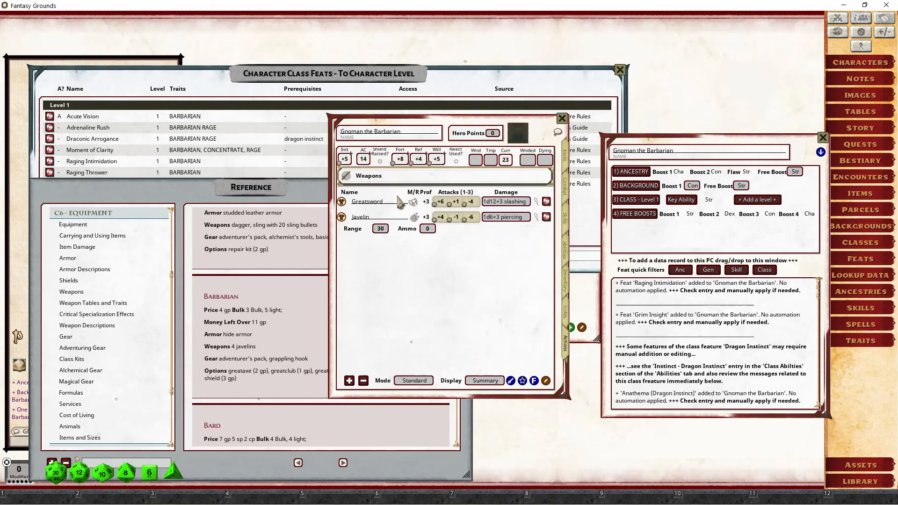
left_click(565, 189)
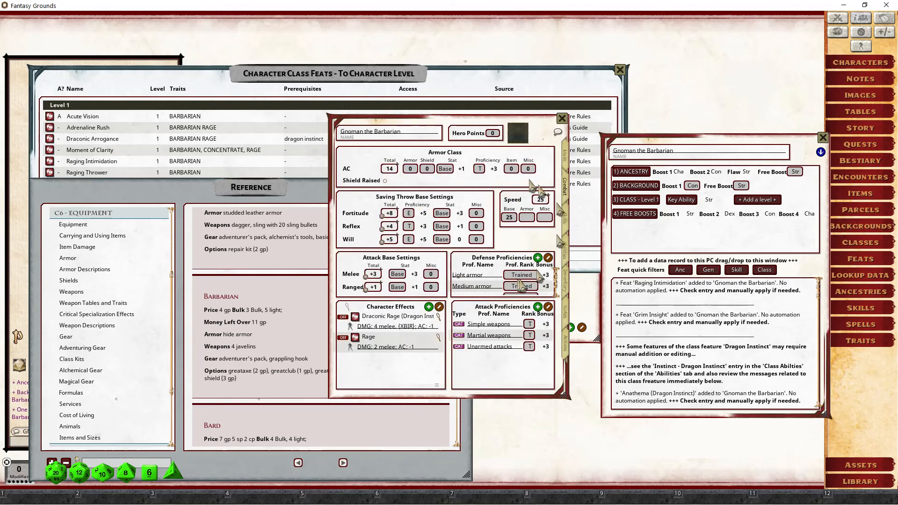
left_click(566, 346)
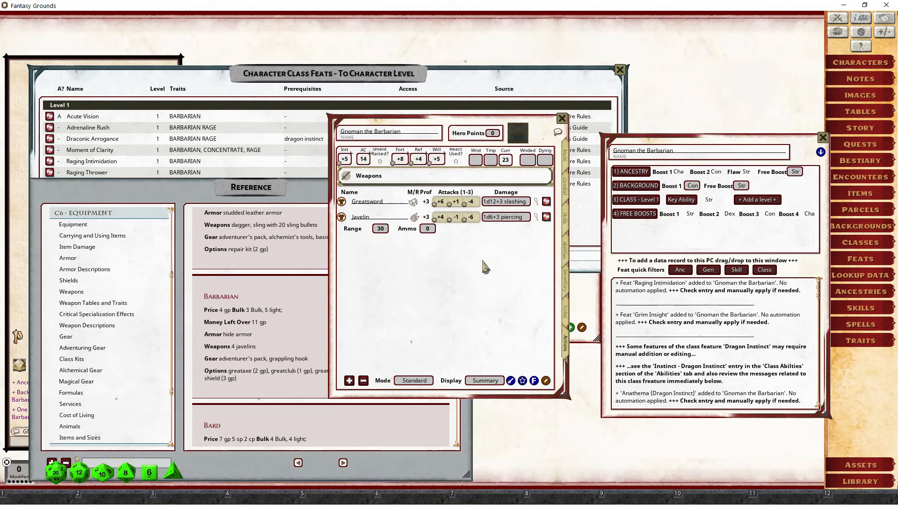
Browse the portrait library in an enlarged window and assign a gnome portrait to the character
left_click(526, 138)
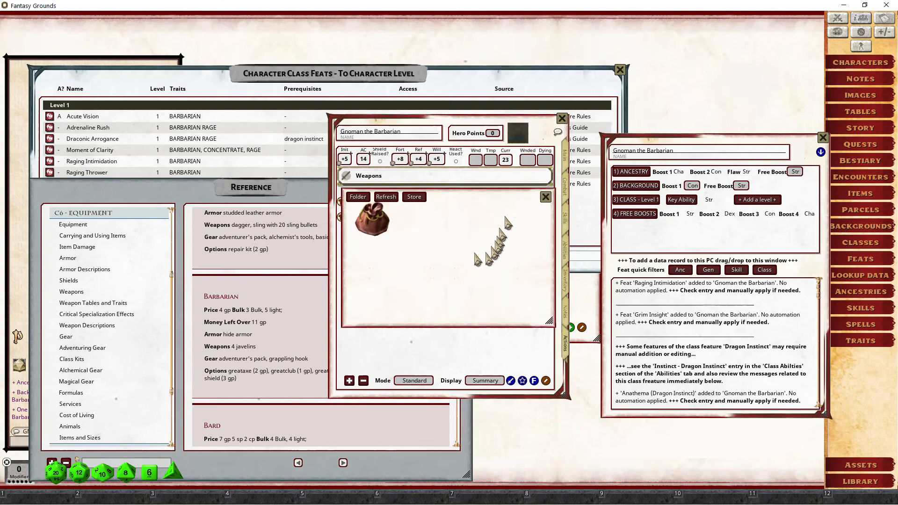
left_click(380, 224)
scroll(379, 291, "down", 1)
scroll(378, 290, "down", 1)
scroll(379, 295, "up", 2)
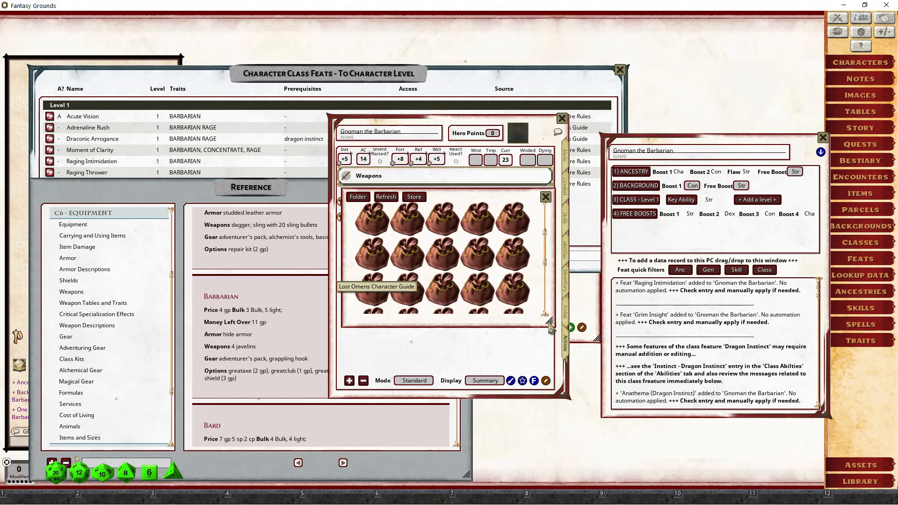
left_click_drag(550, 321, 726, 447)
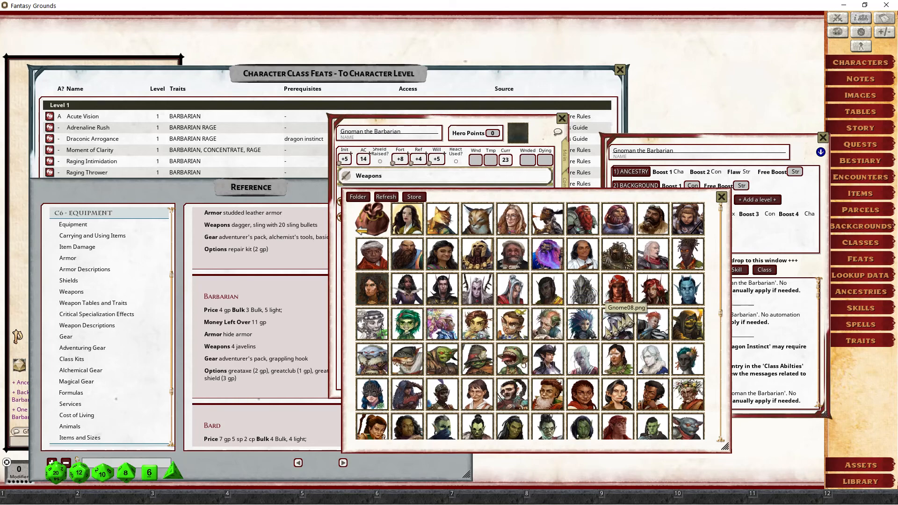
left_click(655, 323)
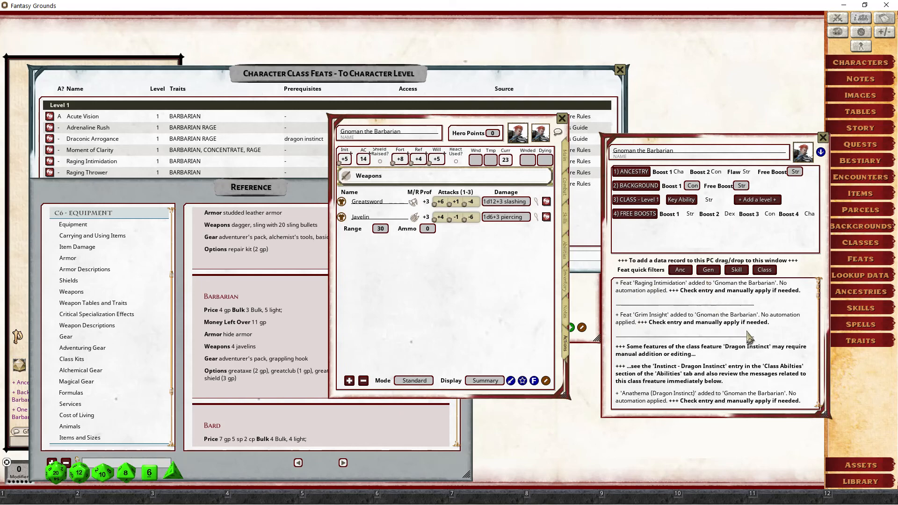
Examine the armor and bulk values in the inventory, check the encumbrance settings and close them
left_click(567, 281)
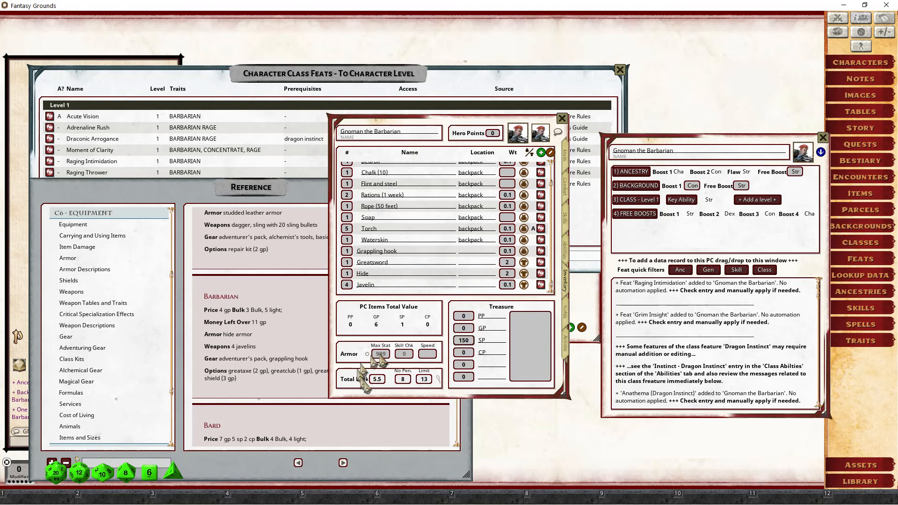
left_click(439, 380)
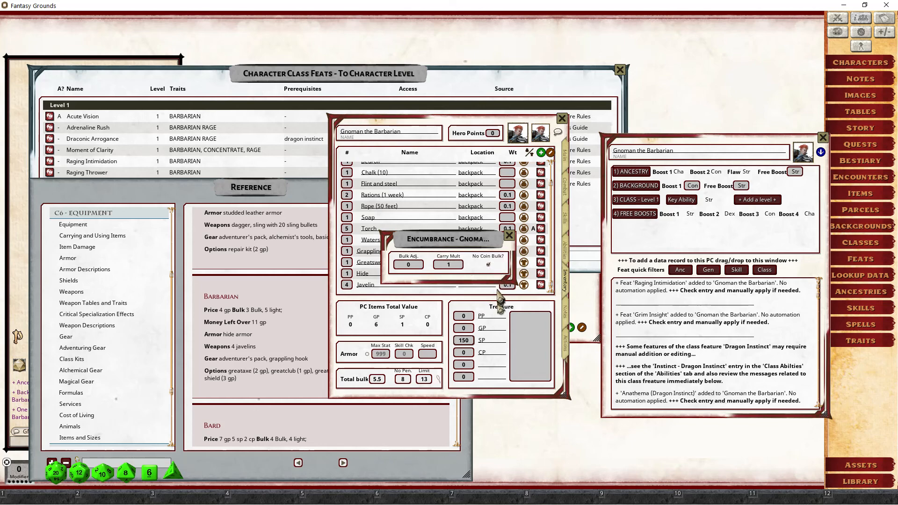
left_click(510, 237)
scroll(447, 262, "up", 2)
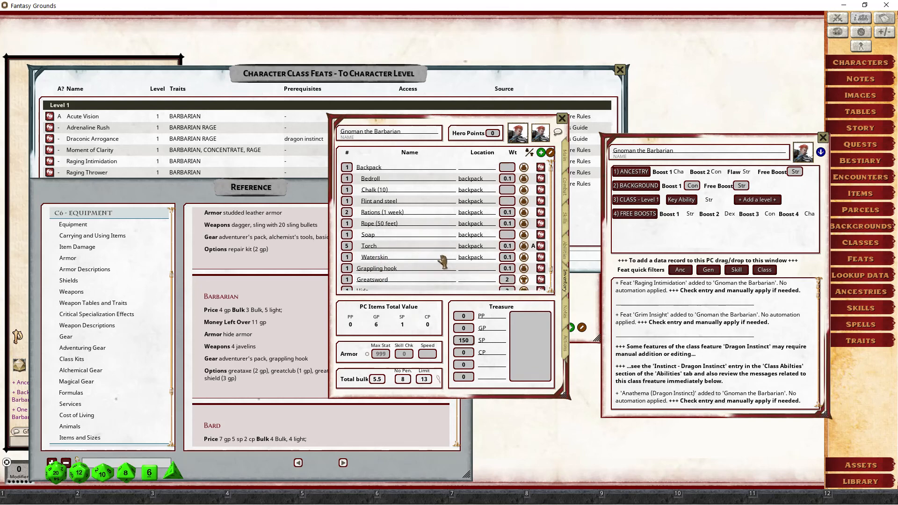
Open the Combat Tracker, add Gnoman the Barbarian to it from the character list and close the list
left_click(840, 30)
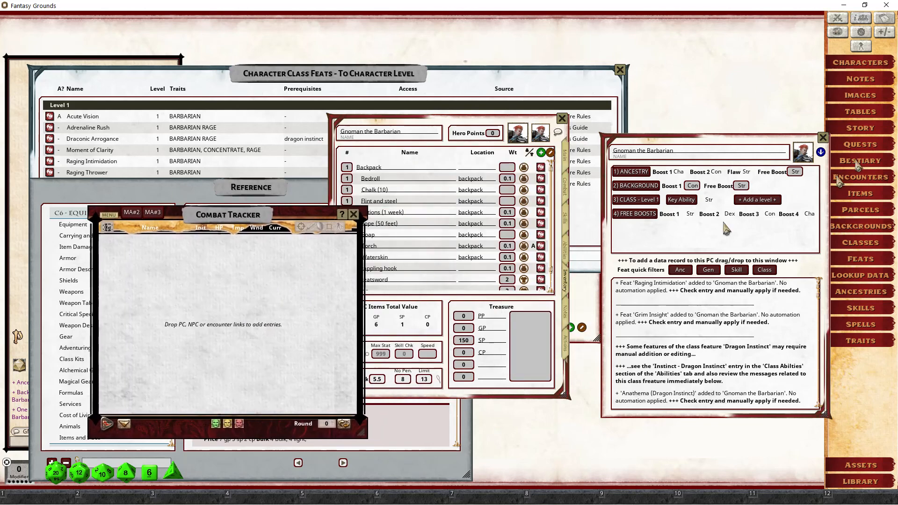
left_click(861, 62)
left_click_drag(328, 211, 235, 271)
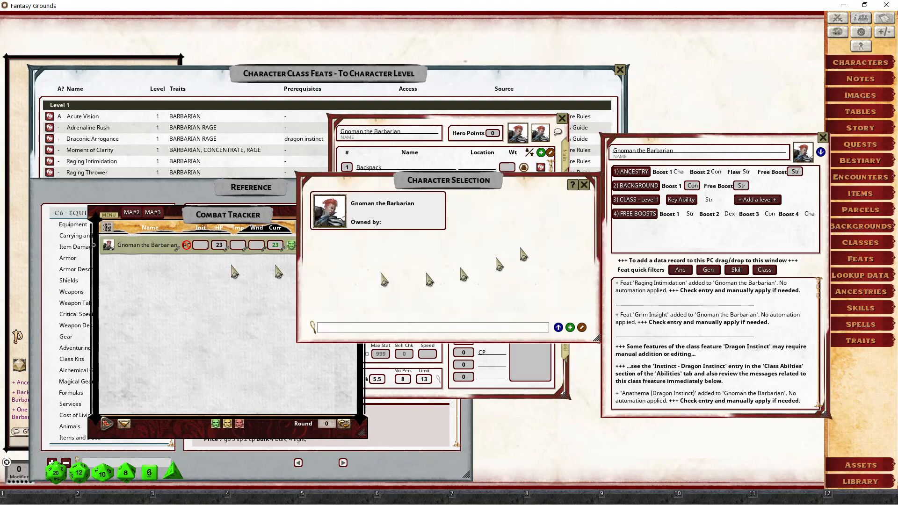
left_click(584, 185)
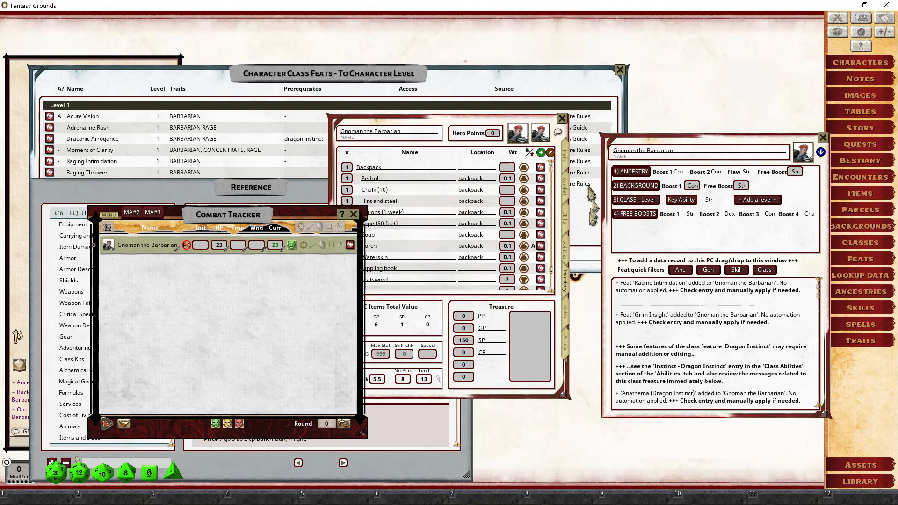
Switch on the Draconic Rage character effect and enable the PC effects marker on the barbarian's combat tracker entry
left_click(566, 197)
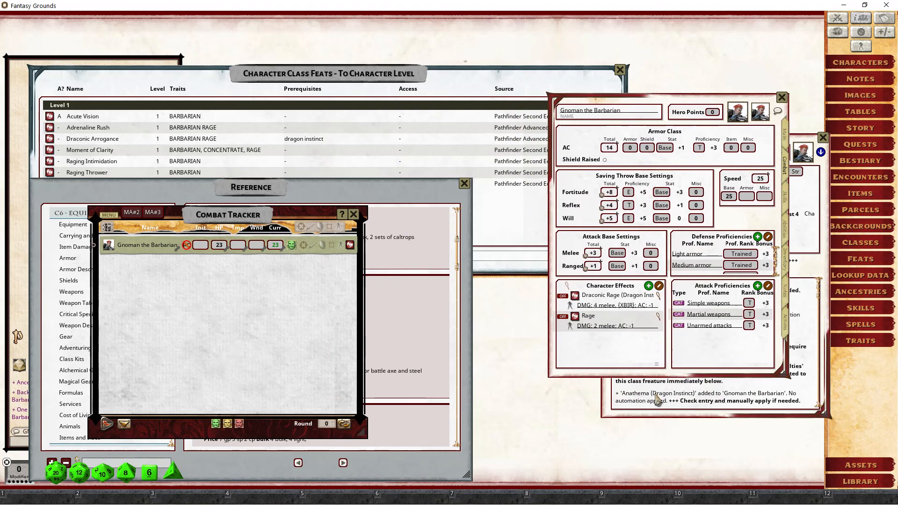
left_click(564, 296)
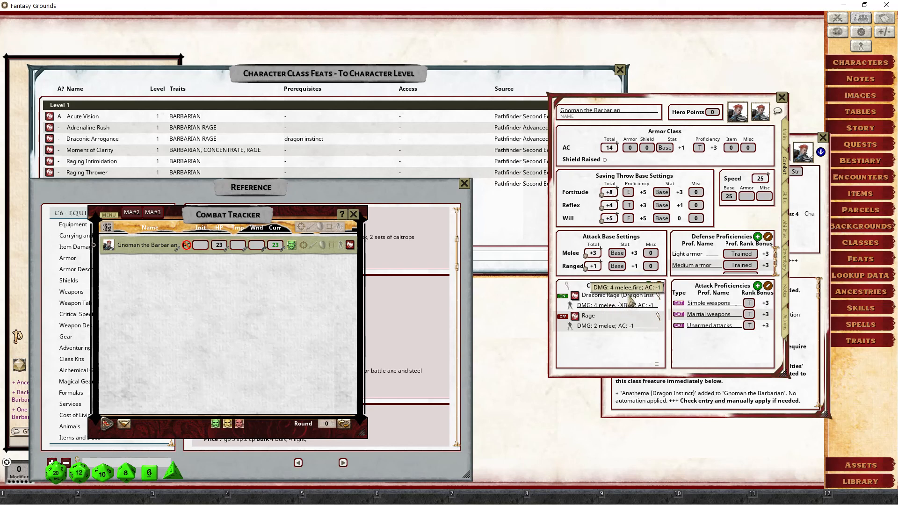
left_click(189, 248)
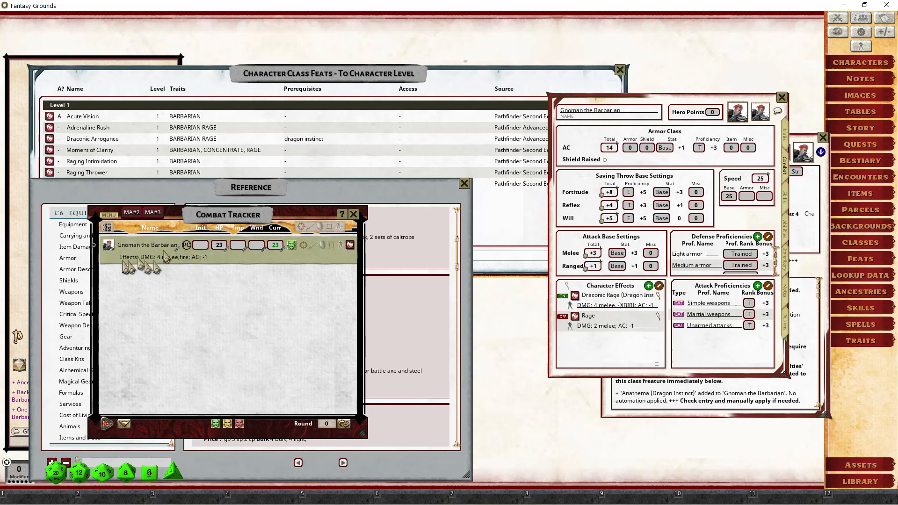
left_click_drag(141, 257, 189, 258)
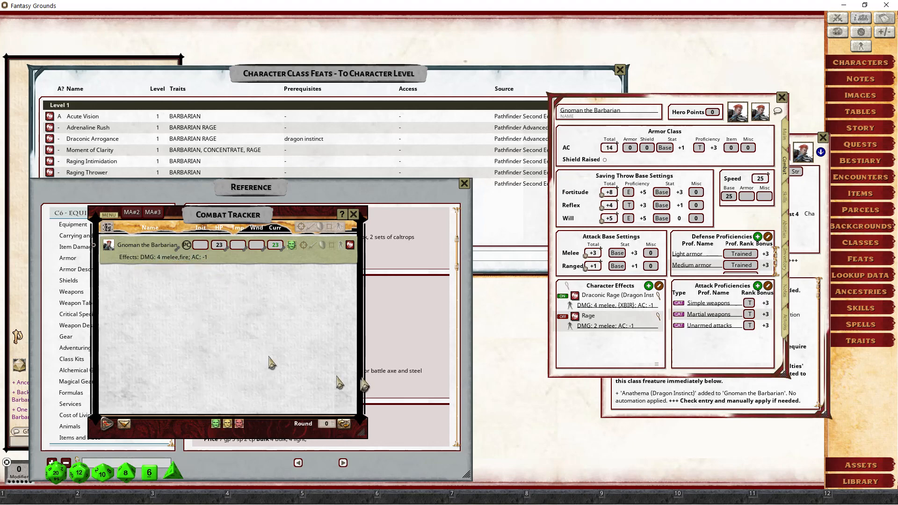
Roll the greatsword's damage with Draconic Rage active, and uncover the chat by closing the reference and class feats windows and moving the Combat Tracker
left_click(788, 333)
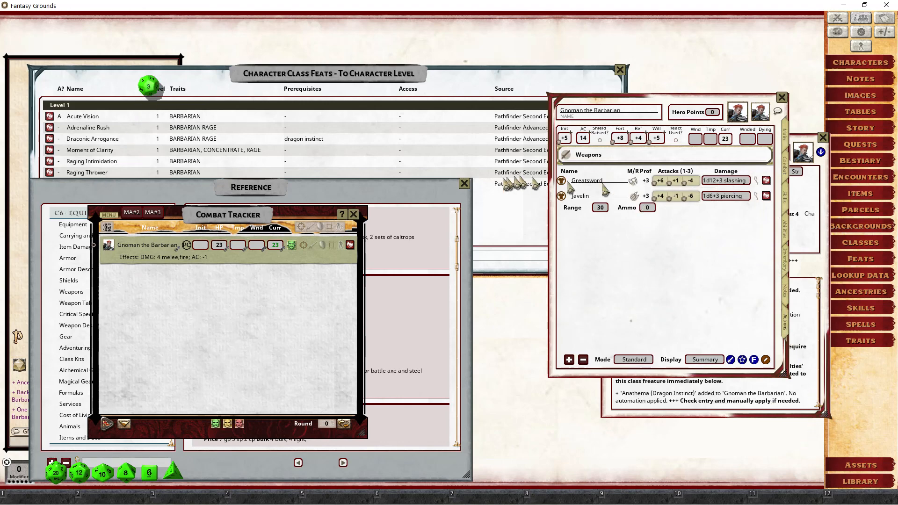
left_click(464, 183)
left_click(617, 68)
left_click_drag(259, 286, 393, 307)
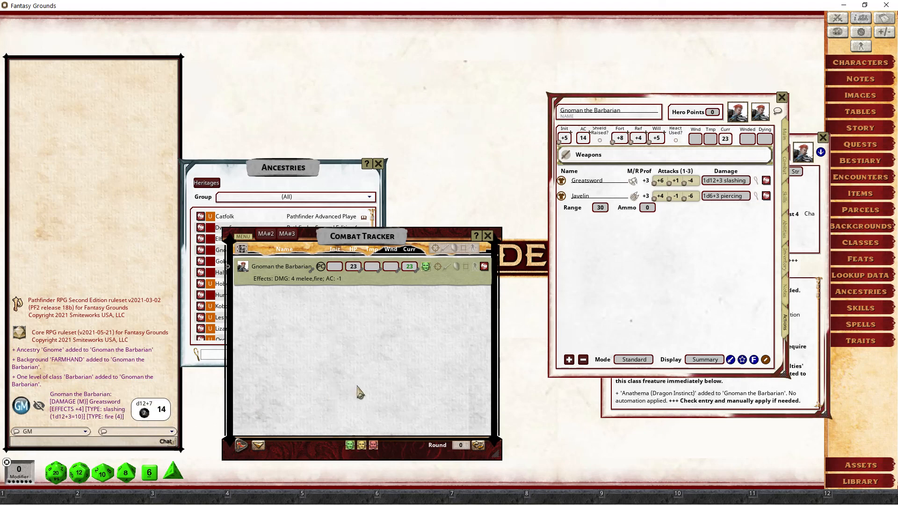
Switch off the Draconic Rage effect and roll the greatsword's damage without it
left_click(786, 174)
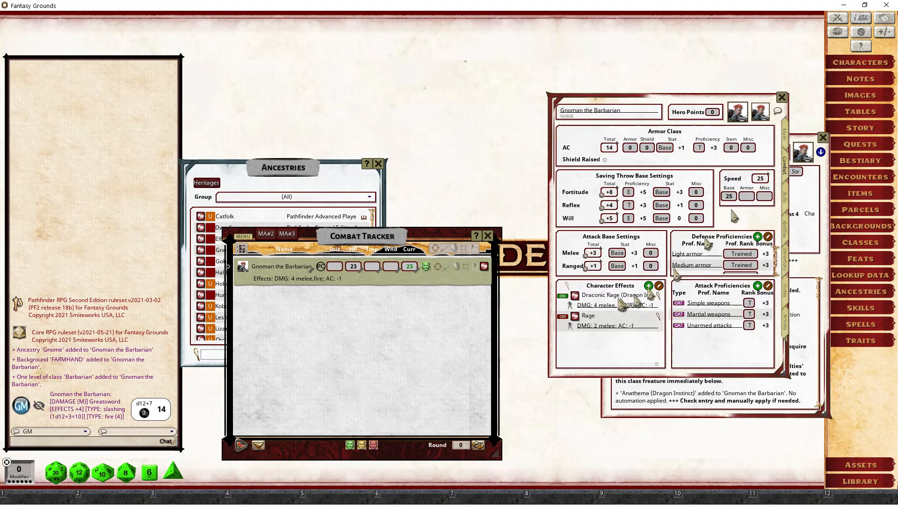
left_click(563, 296)
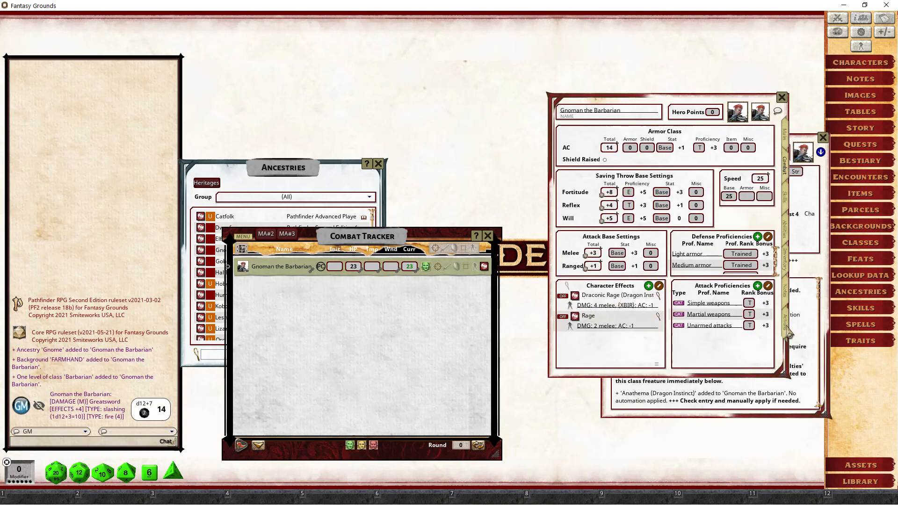
left_click(785, 322)
double_click(727, 181)
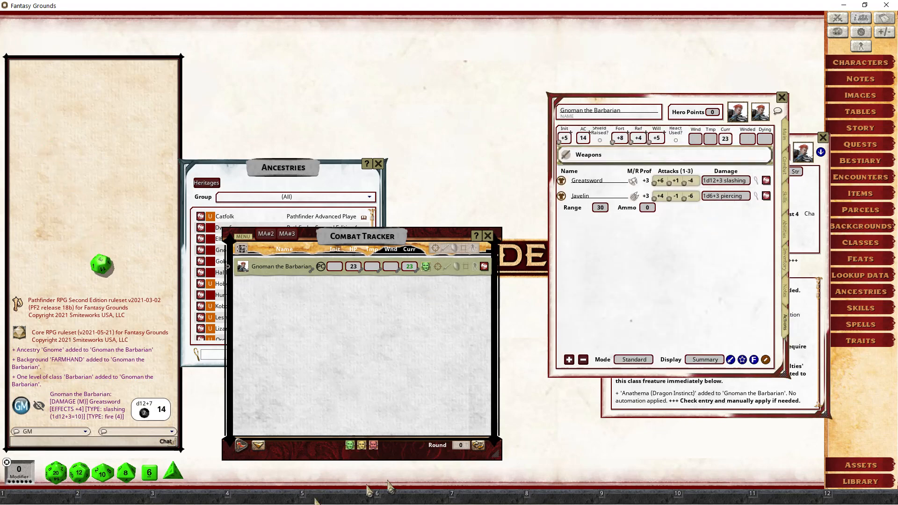